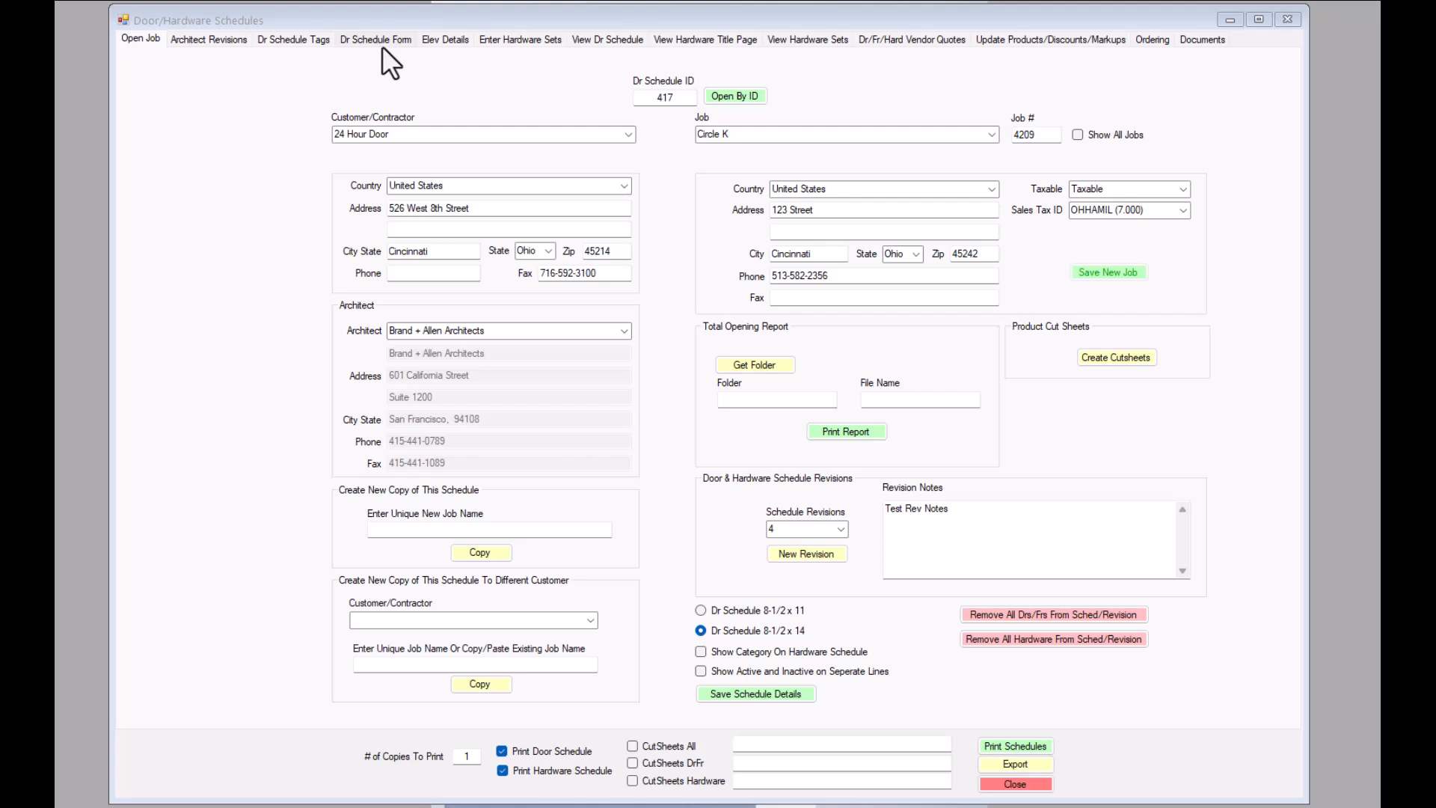
- Review the door schedule form and display the items and doors of hardware set 1
click(378, 39)
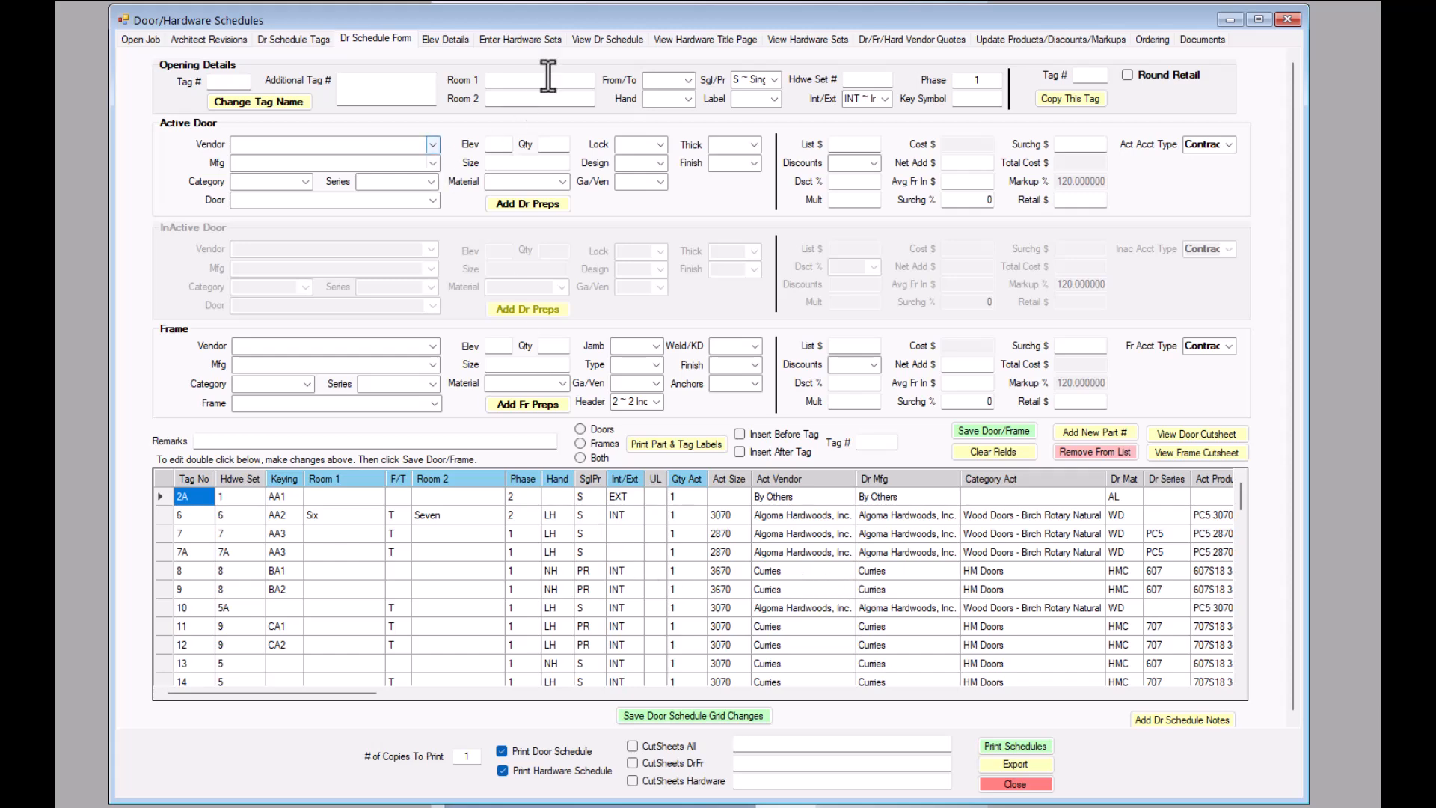
click(528, 39)
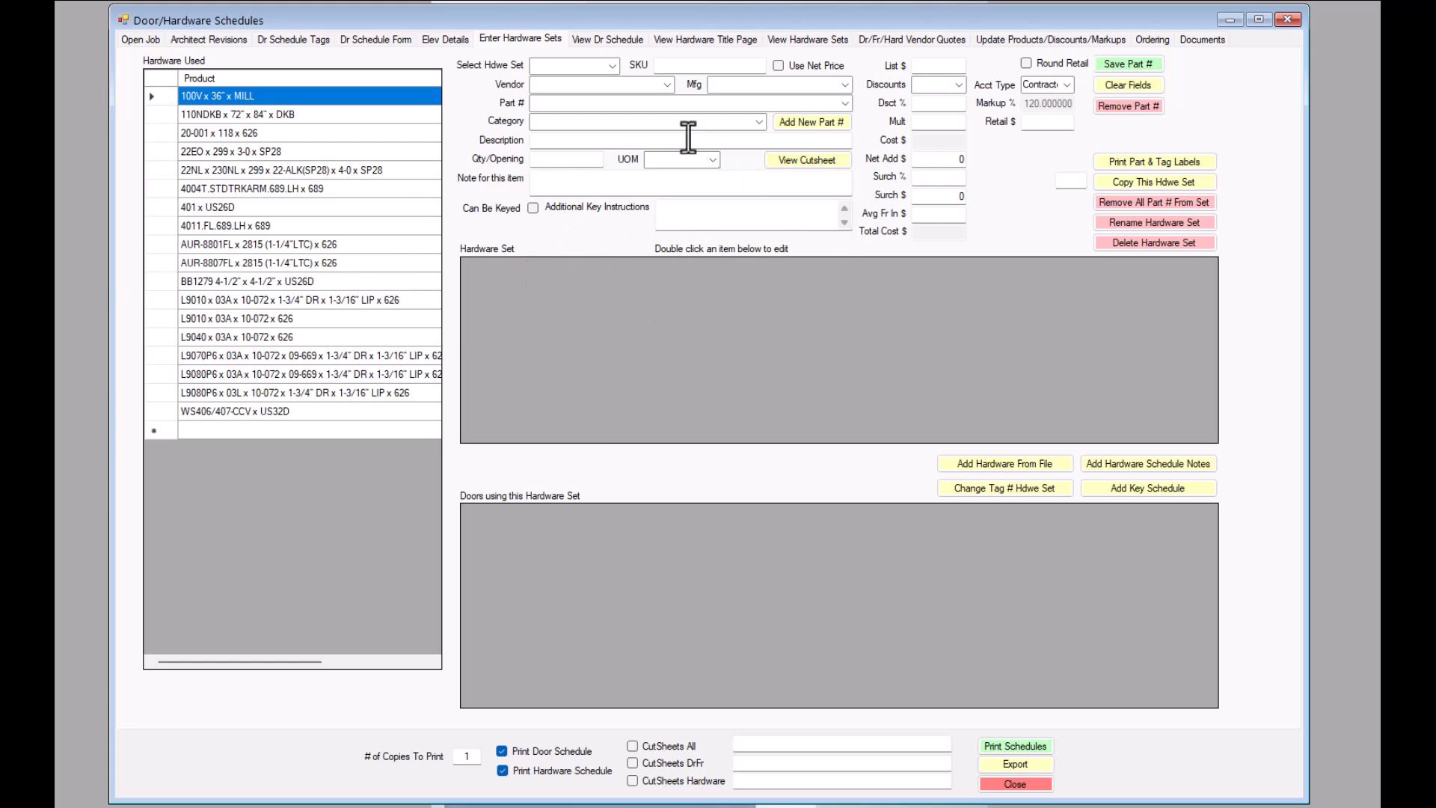
click(613, 66)
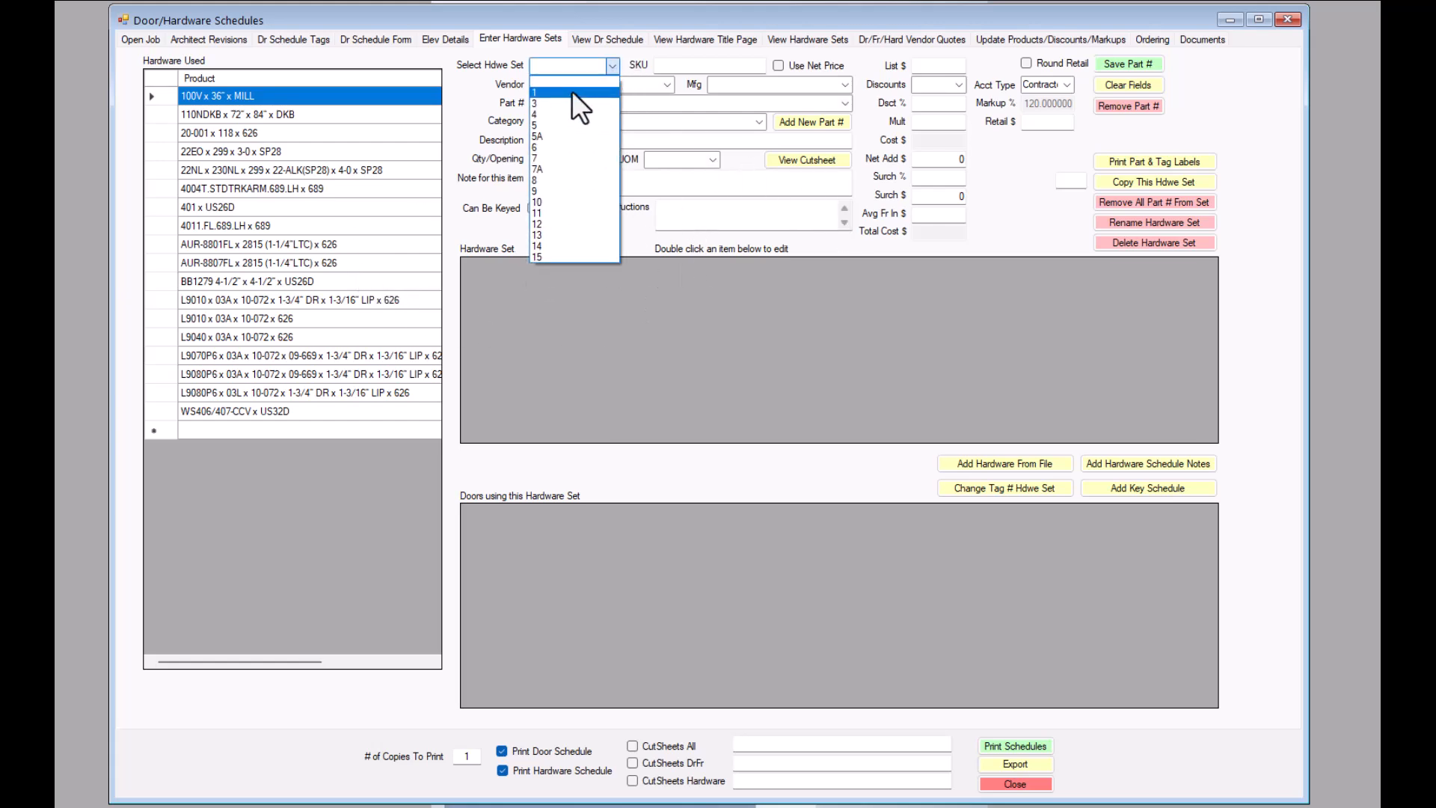
click(571, 91)
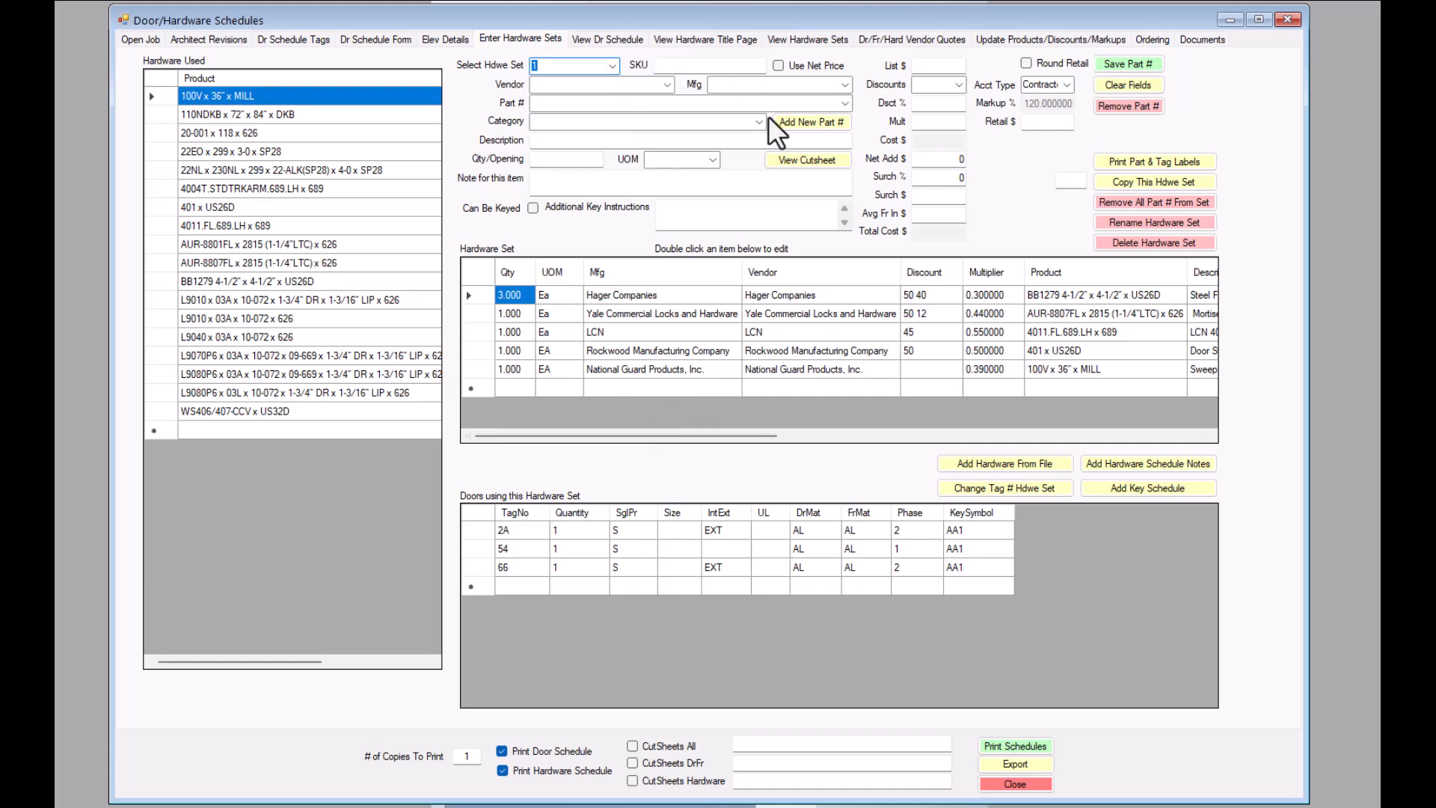
- View the product, discount and markup update options for the door schedule and the hardware schedule
click(1059, 38)
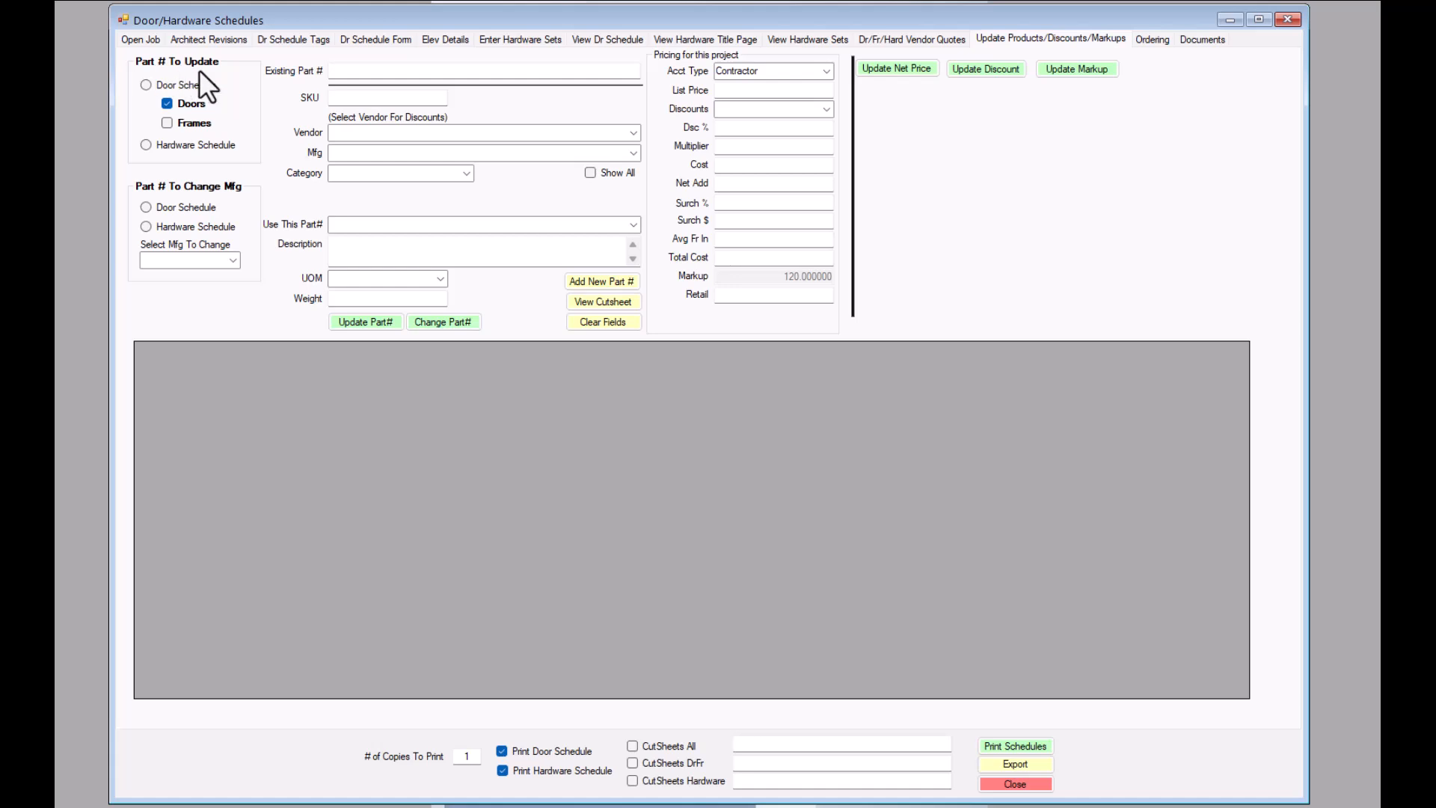
click(147, 84)
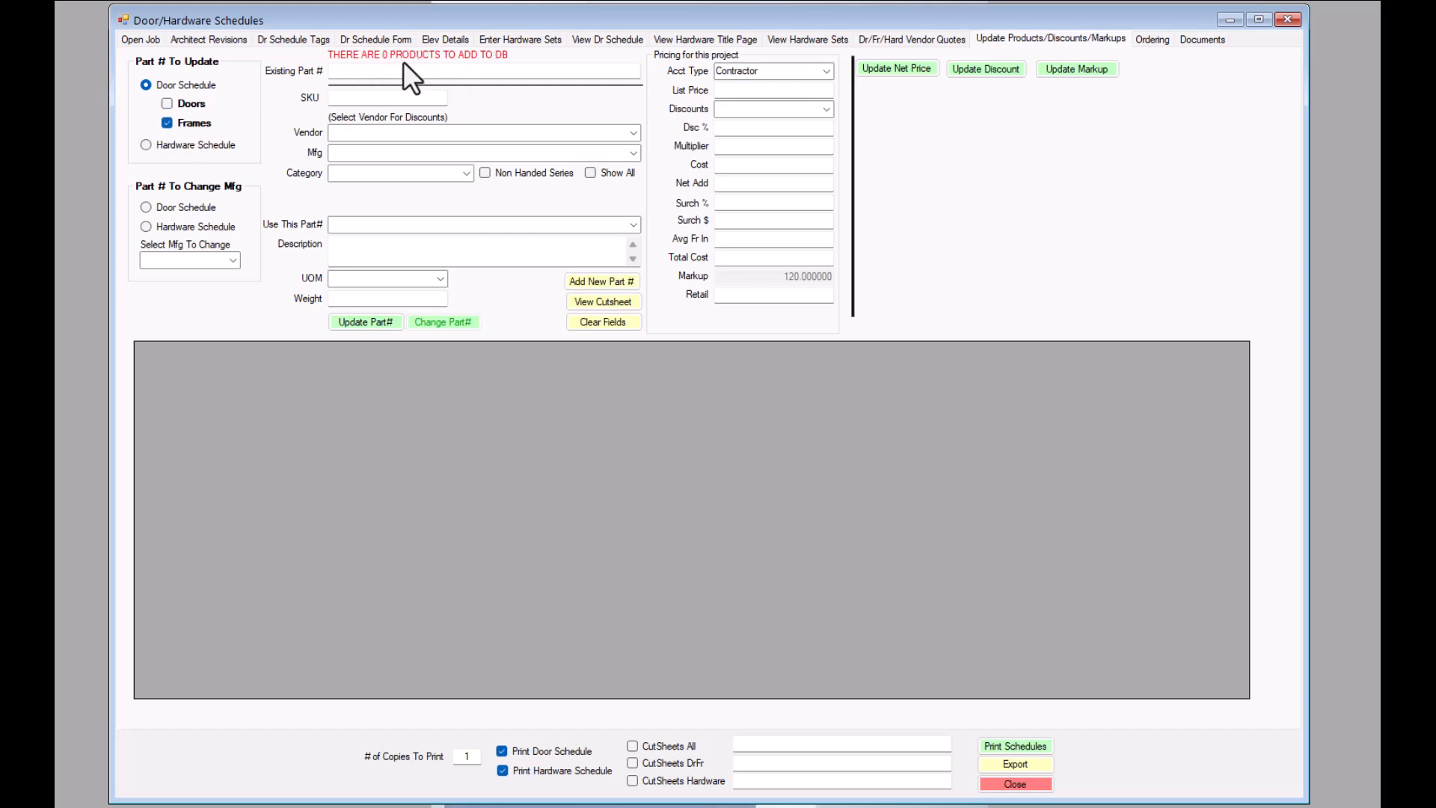
click(146, 145)
- Bring up the job's ordering lists, set the estimate phase to 1, and look through the listed doors
click(1152, 40)
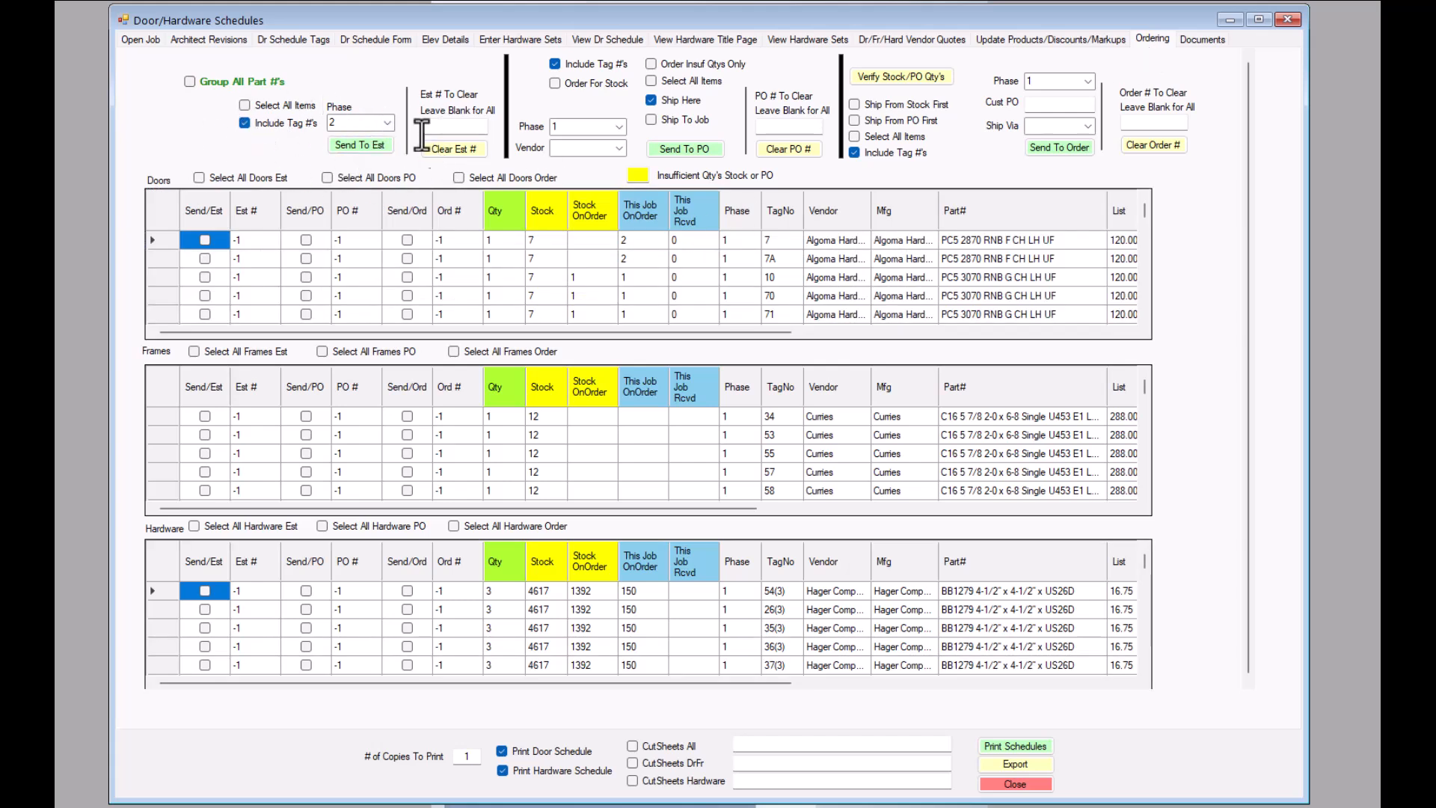
click(387, 123)
click(351, 135)
click(387, 124)
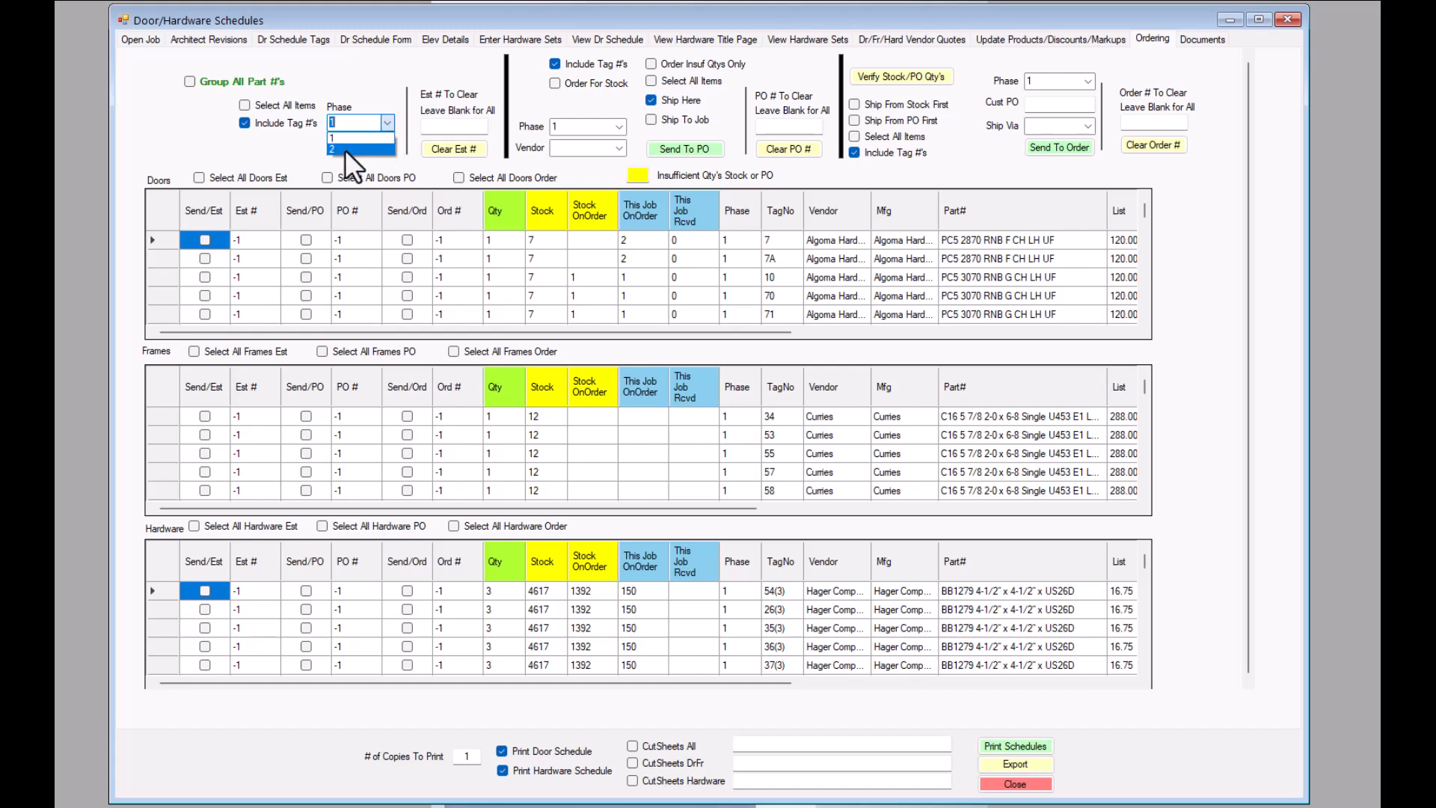
click(263, 146)
scroll(807, 283, down, 5)
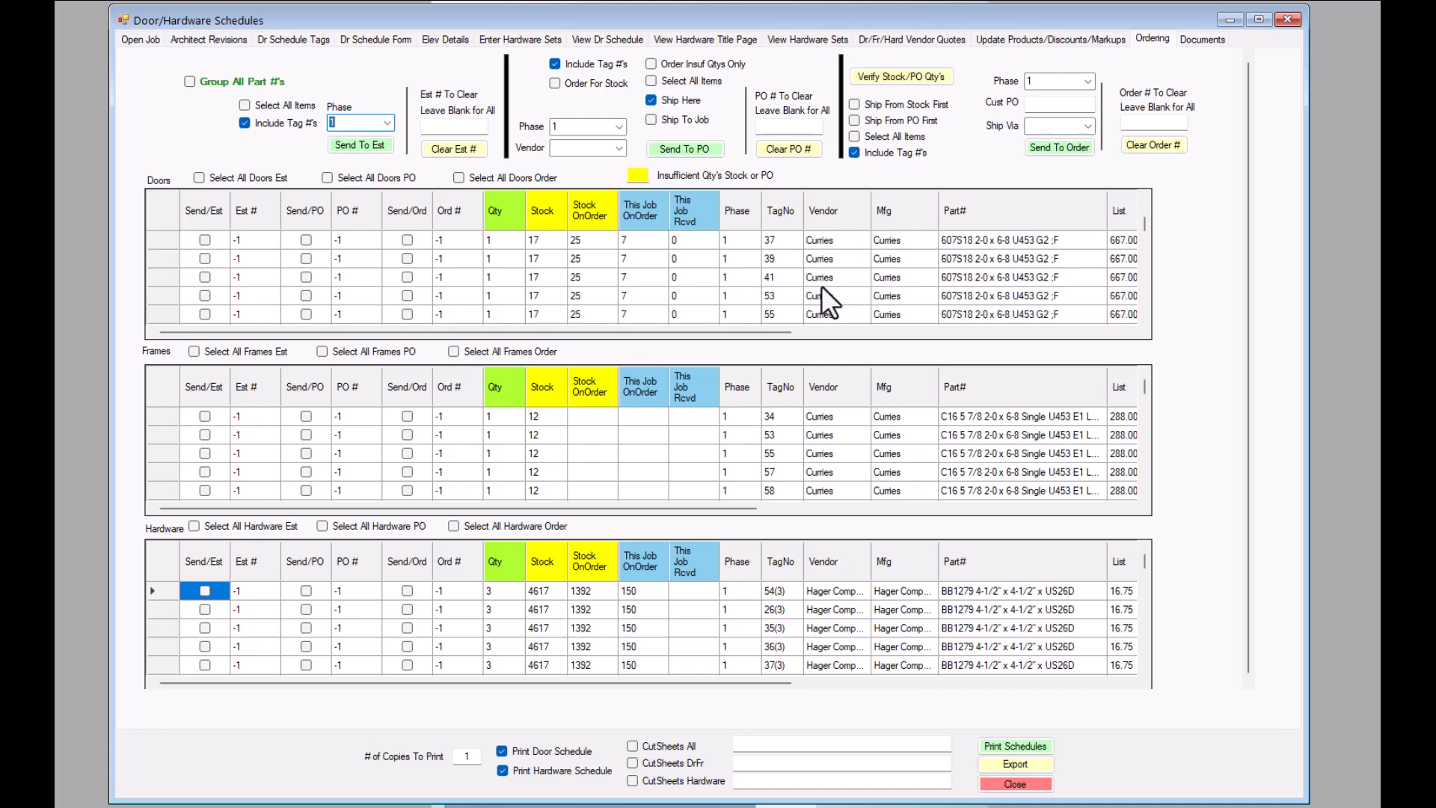
scroll(826, 285, up, 5)
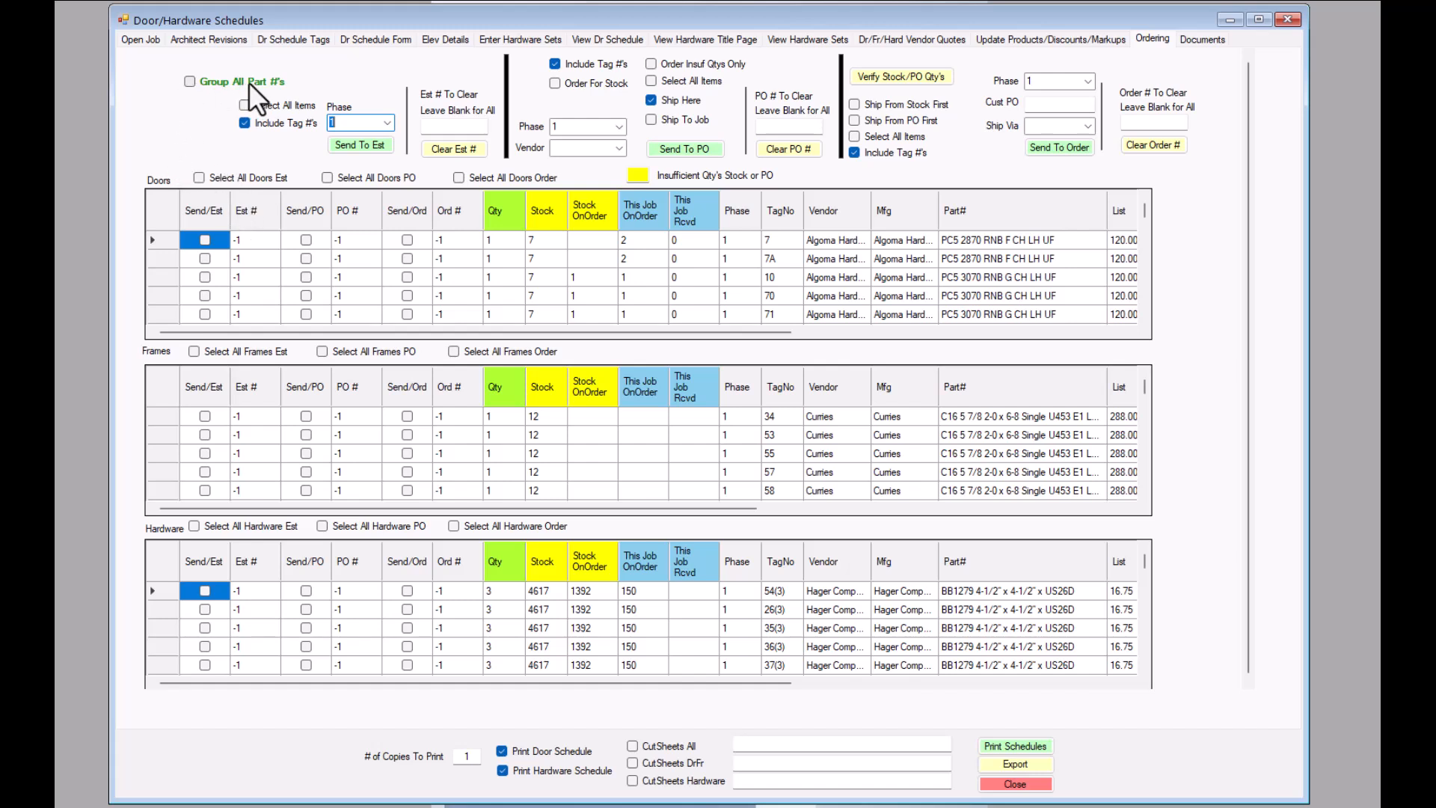
- Group all part numbers in the ordering lists and review the combined door quantities and tag numbers
click(190, 82)
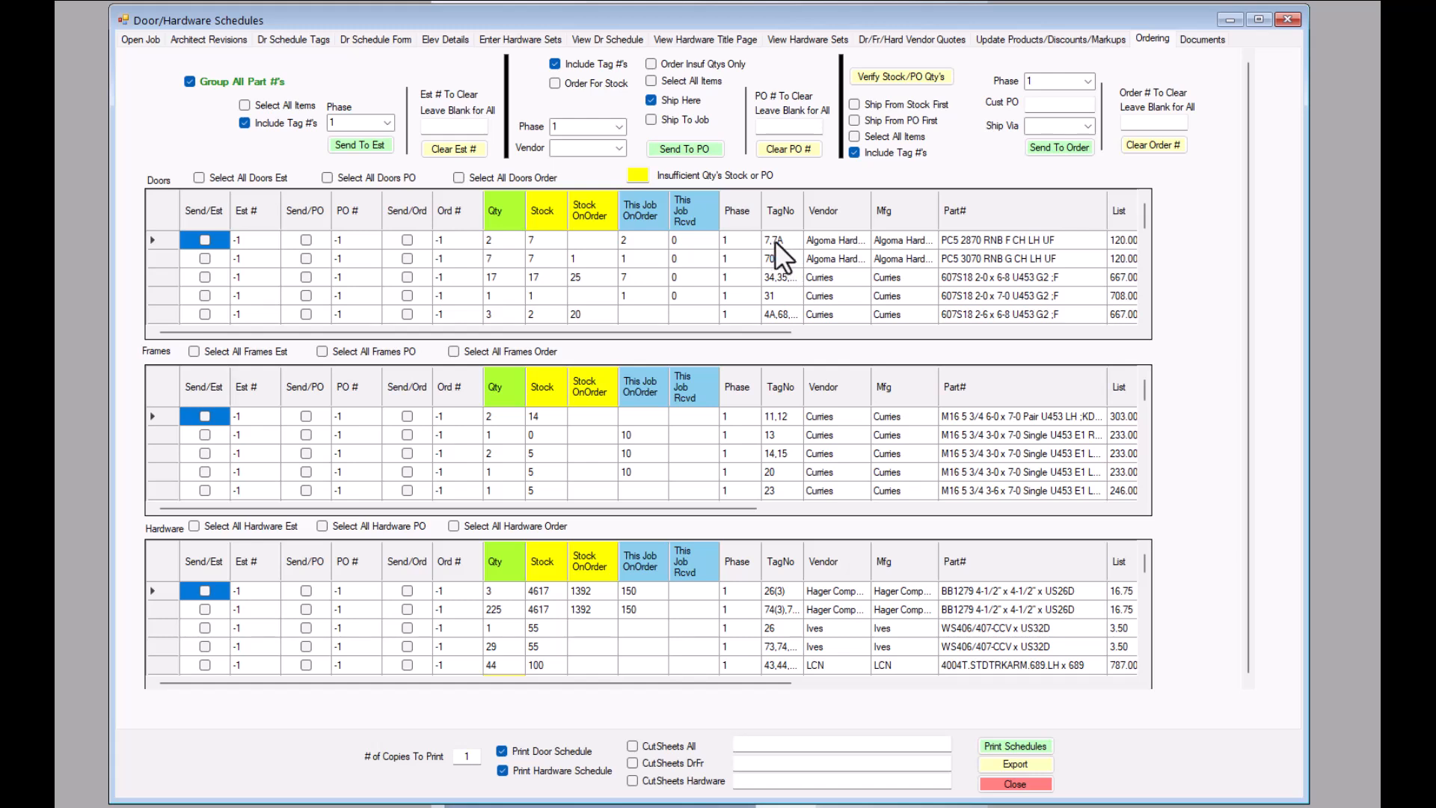
click(779, 240)
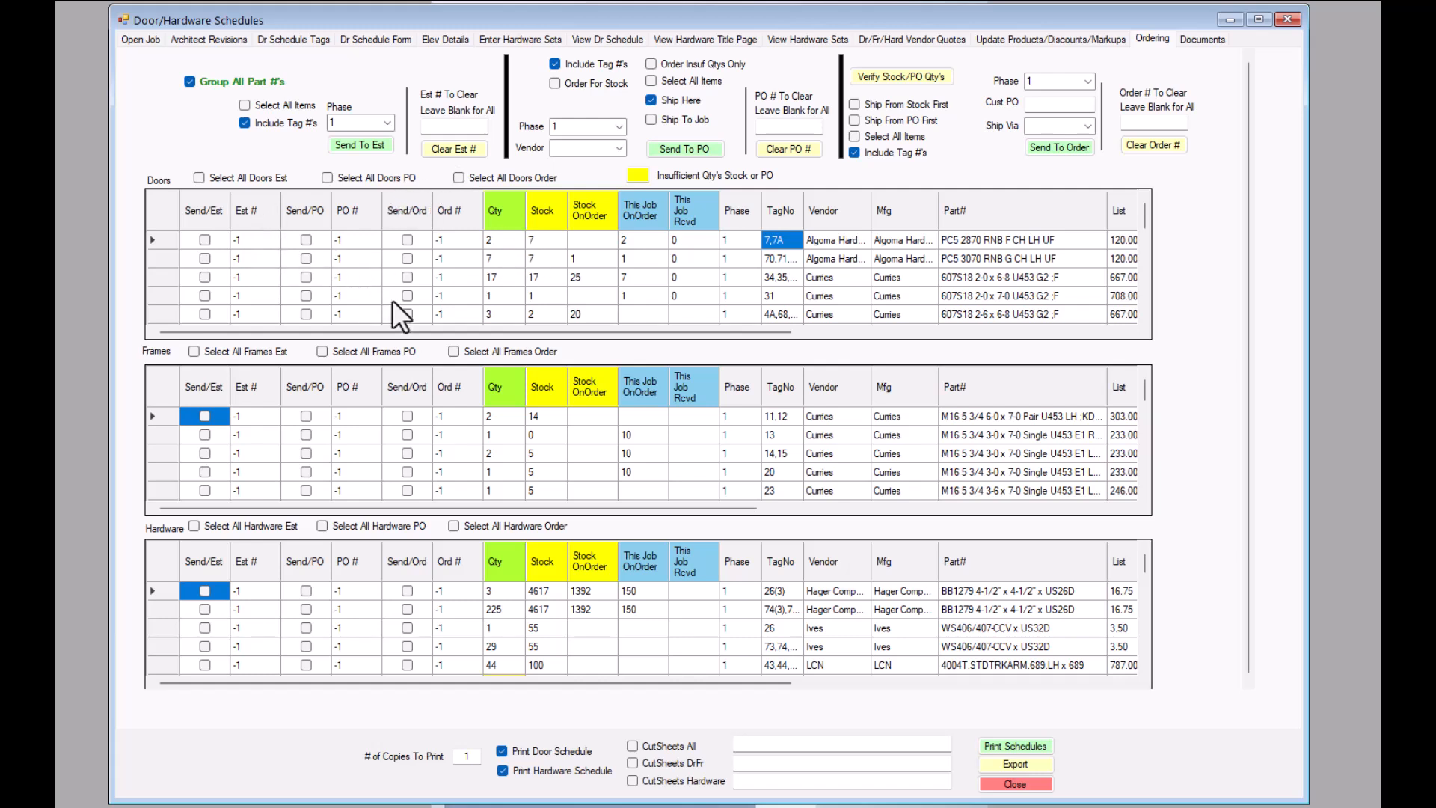
scroll(441, 277, down, 6)
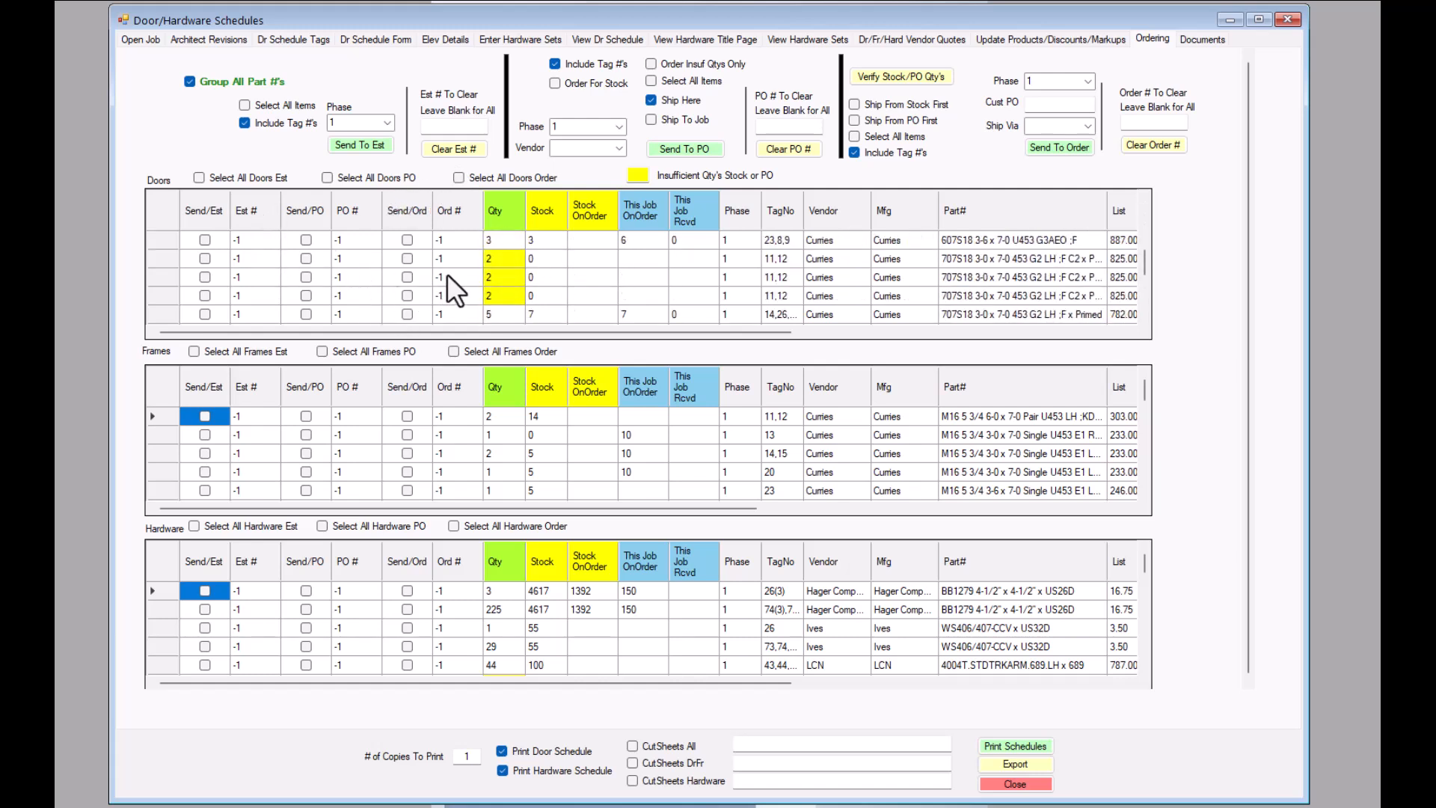
scroll(447, 277, up, 6)
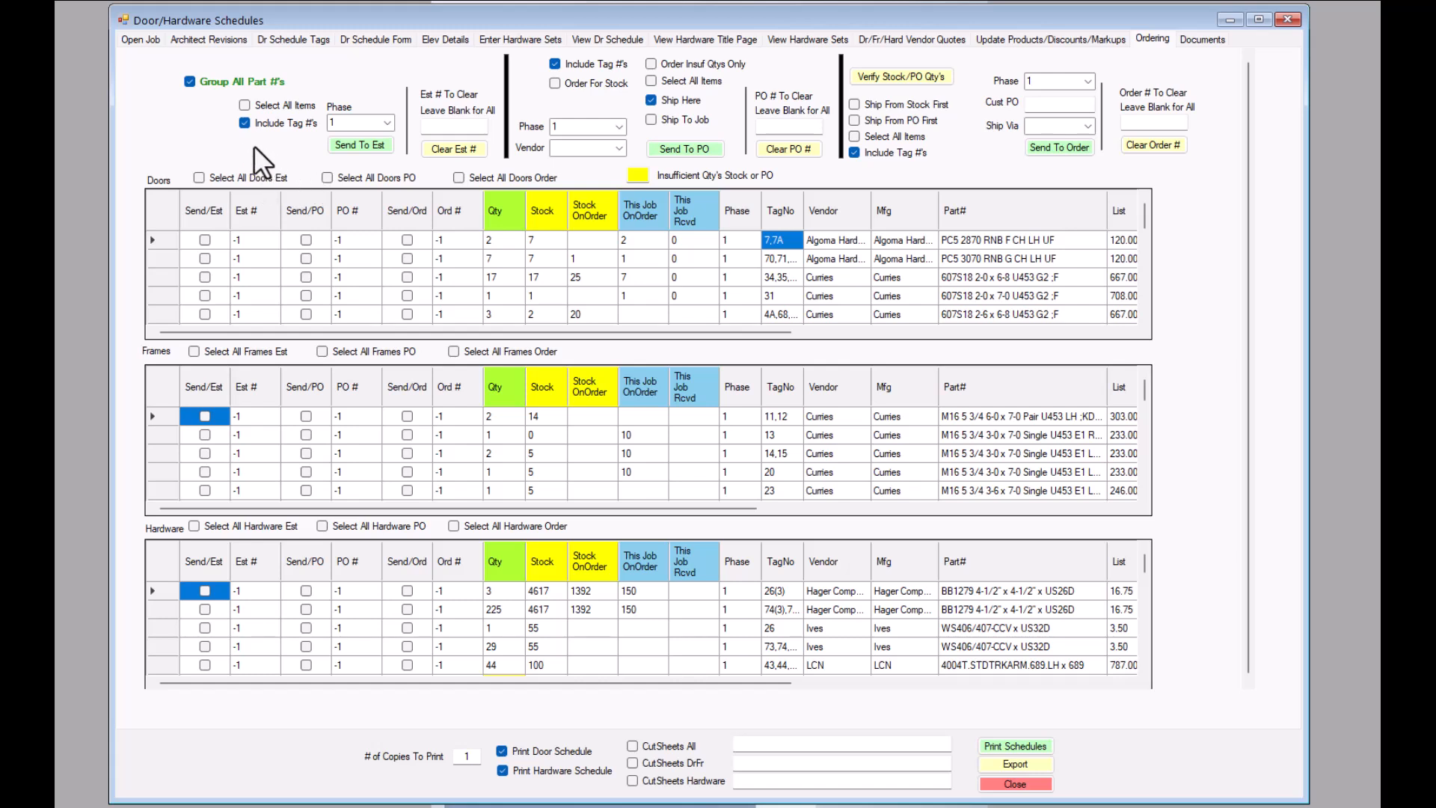
- Try selecting all phase 1 items for the estimate, check the marked rows, and clear the selection
click(245, 105)
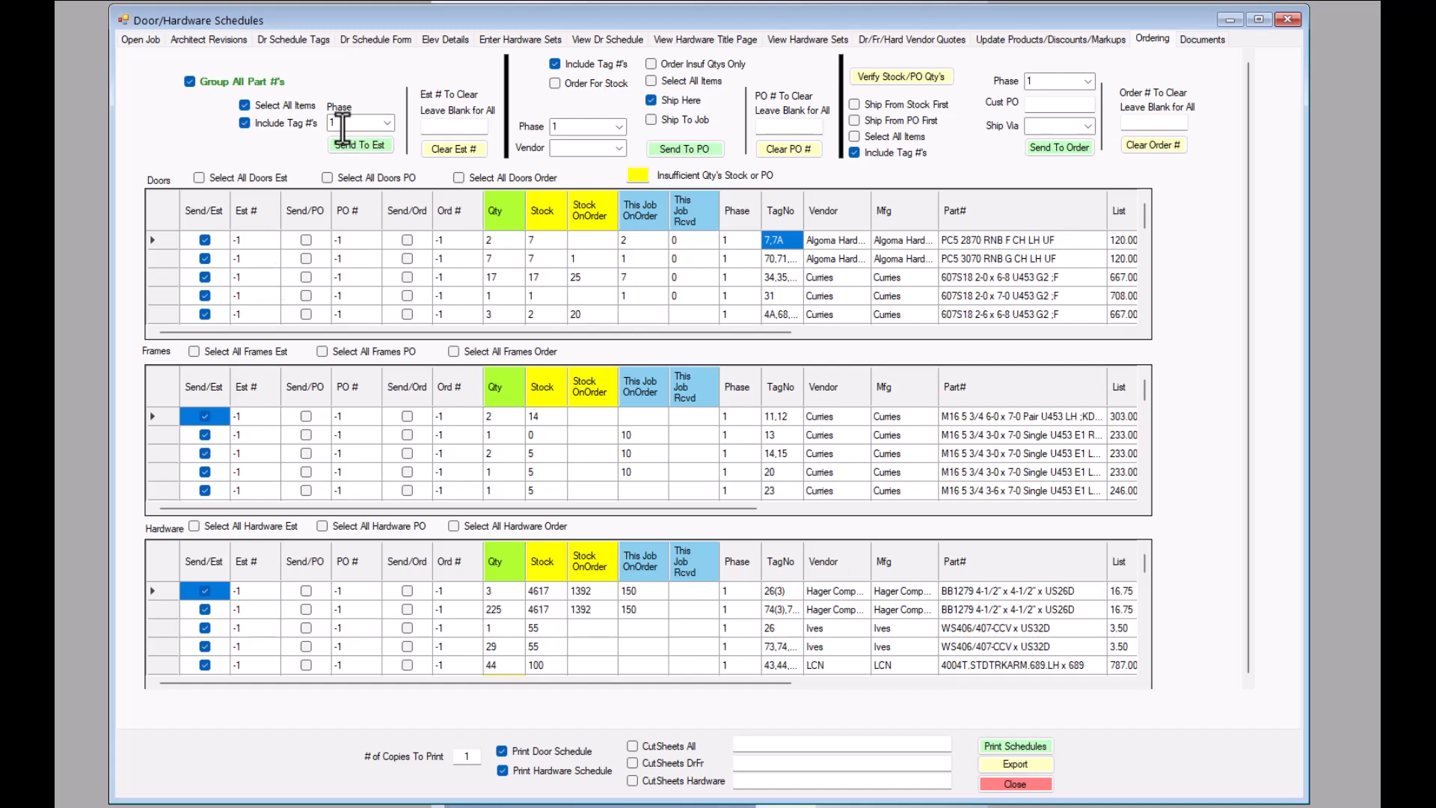
scroll(267, 274, down, 4)
scroll(265, 282, down, 1)
click(245, 105)
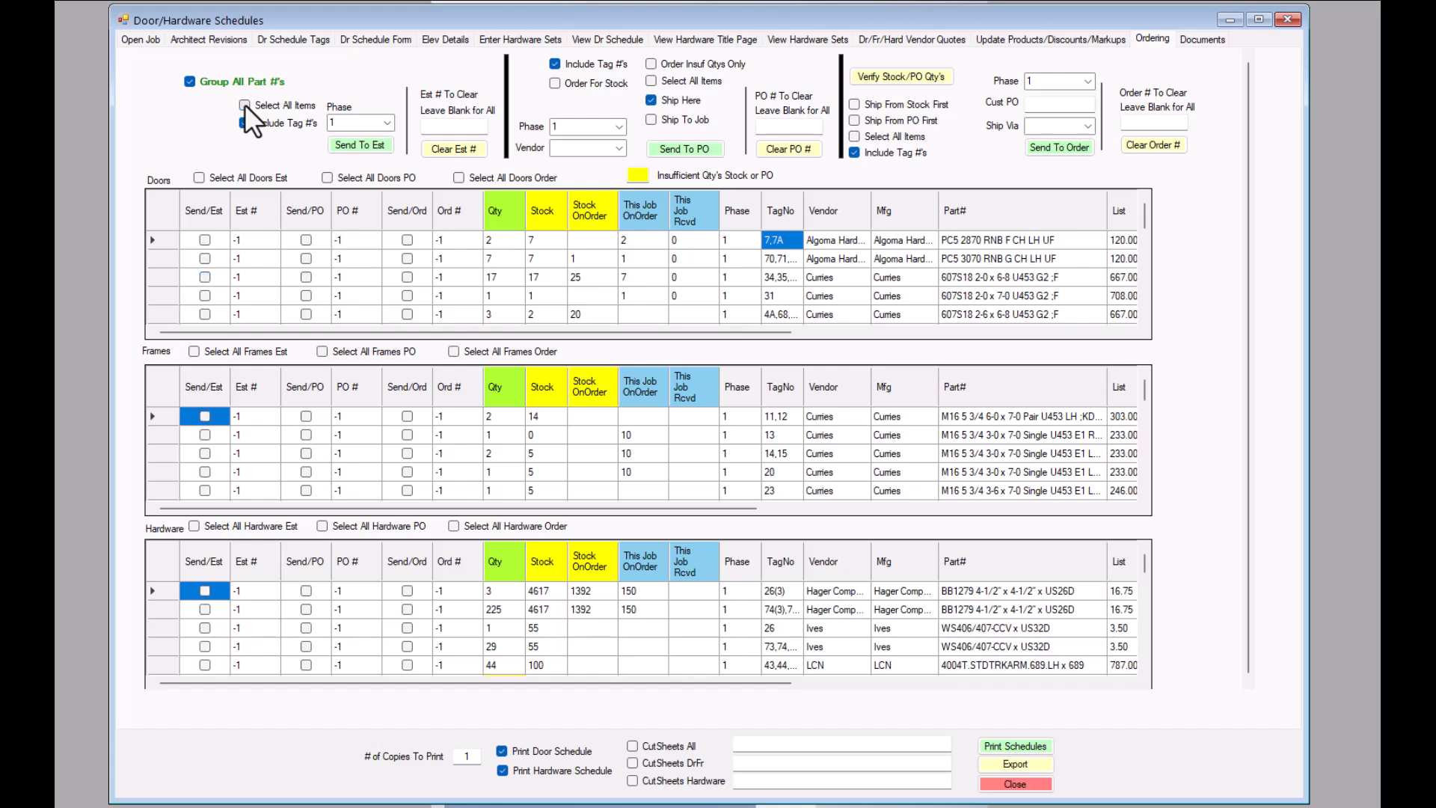
- Try selecting only all doors and all frames for the estimate, and clear both selections
click(199, 177)
scroll(239, 262, down, 3)
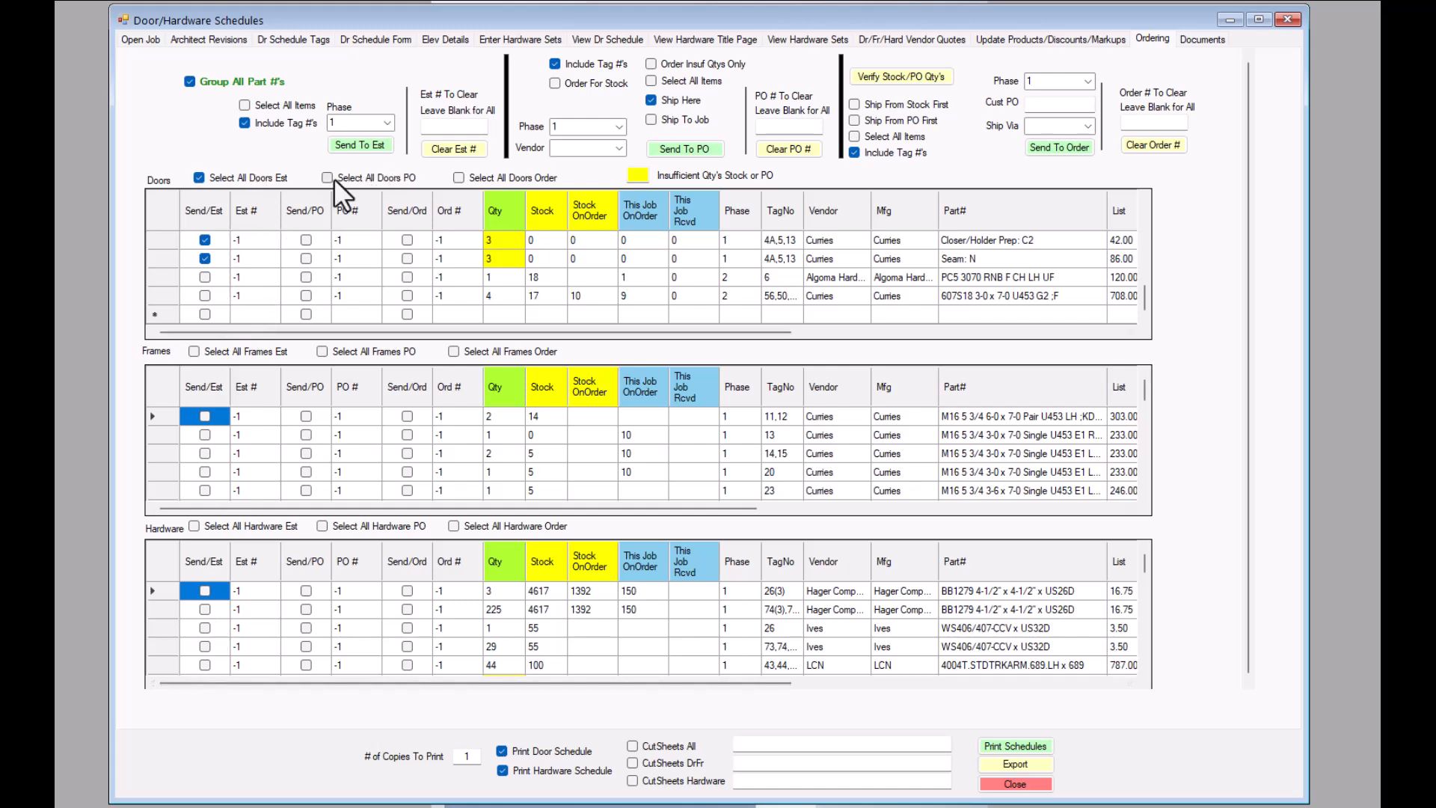
click(195, 350)
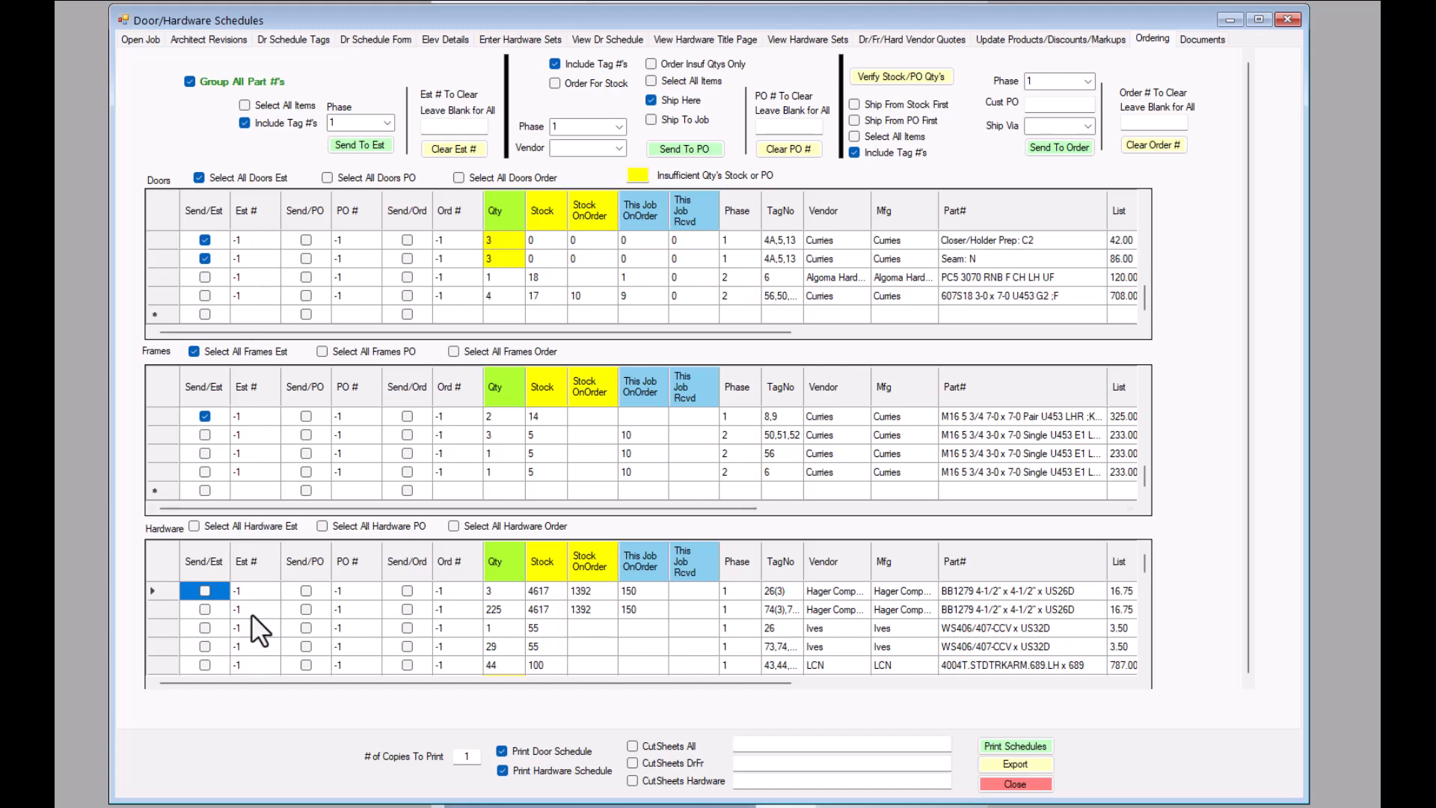
click(199, 178)
click(193, 351)
- Select all phase 1 items and send them to a new estimate, accepting the confirmation messages
click(246, 105)
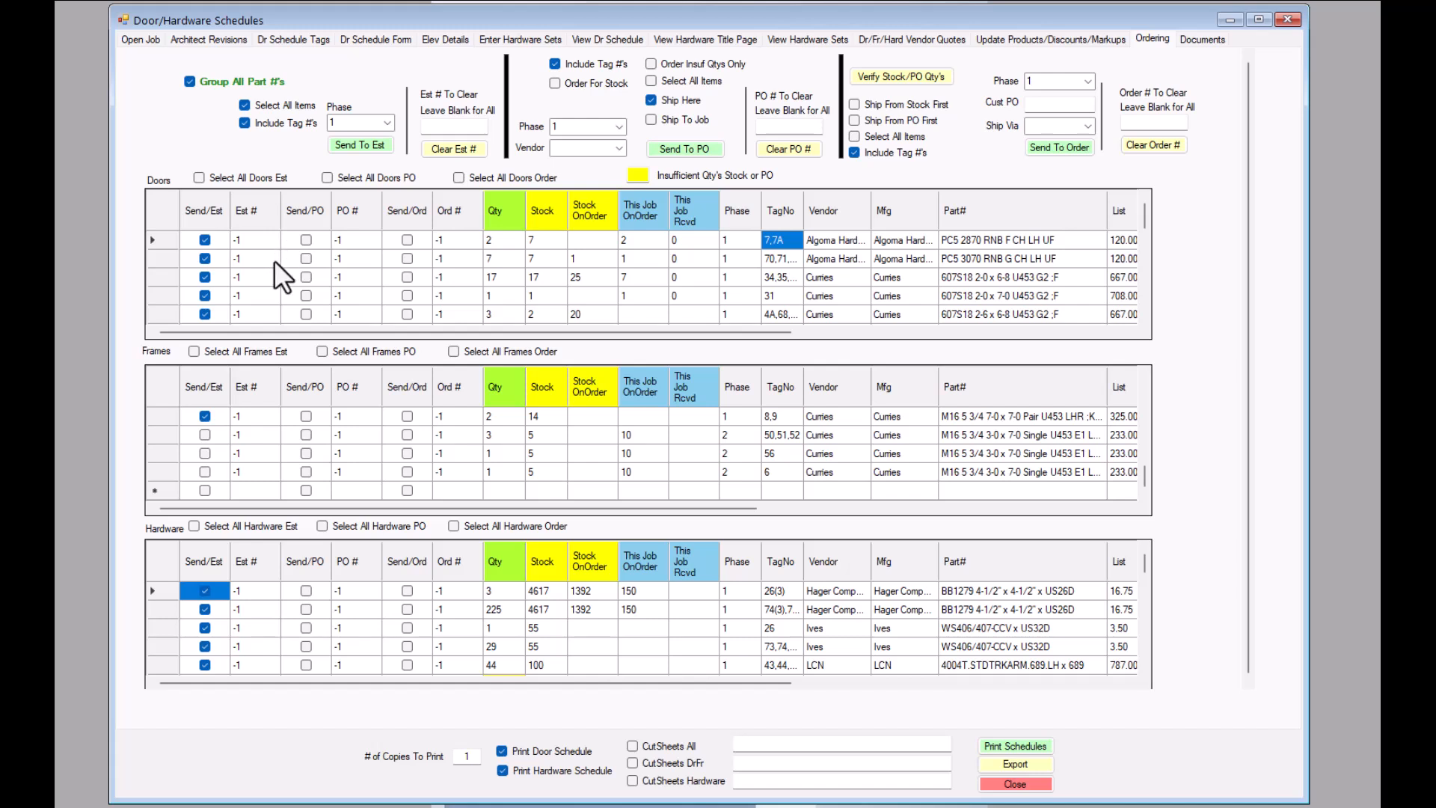
click(361, 144)
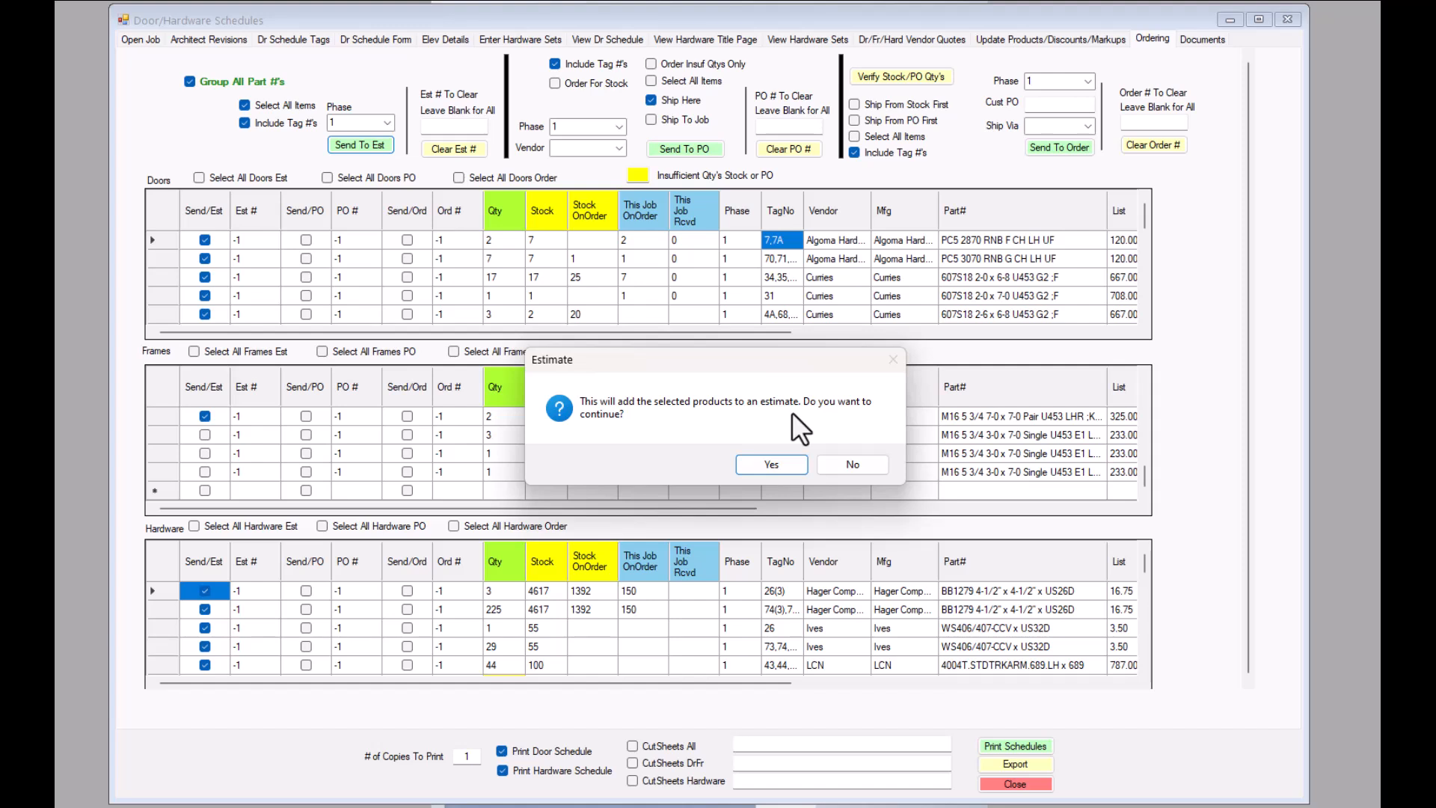
click(772, 465)
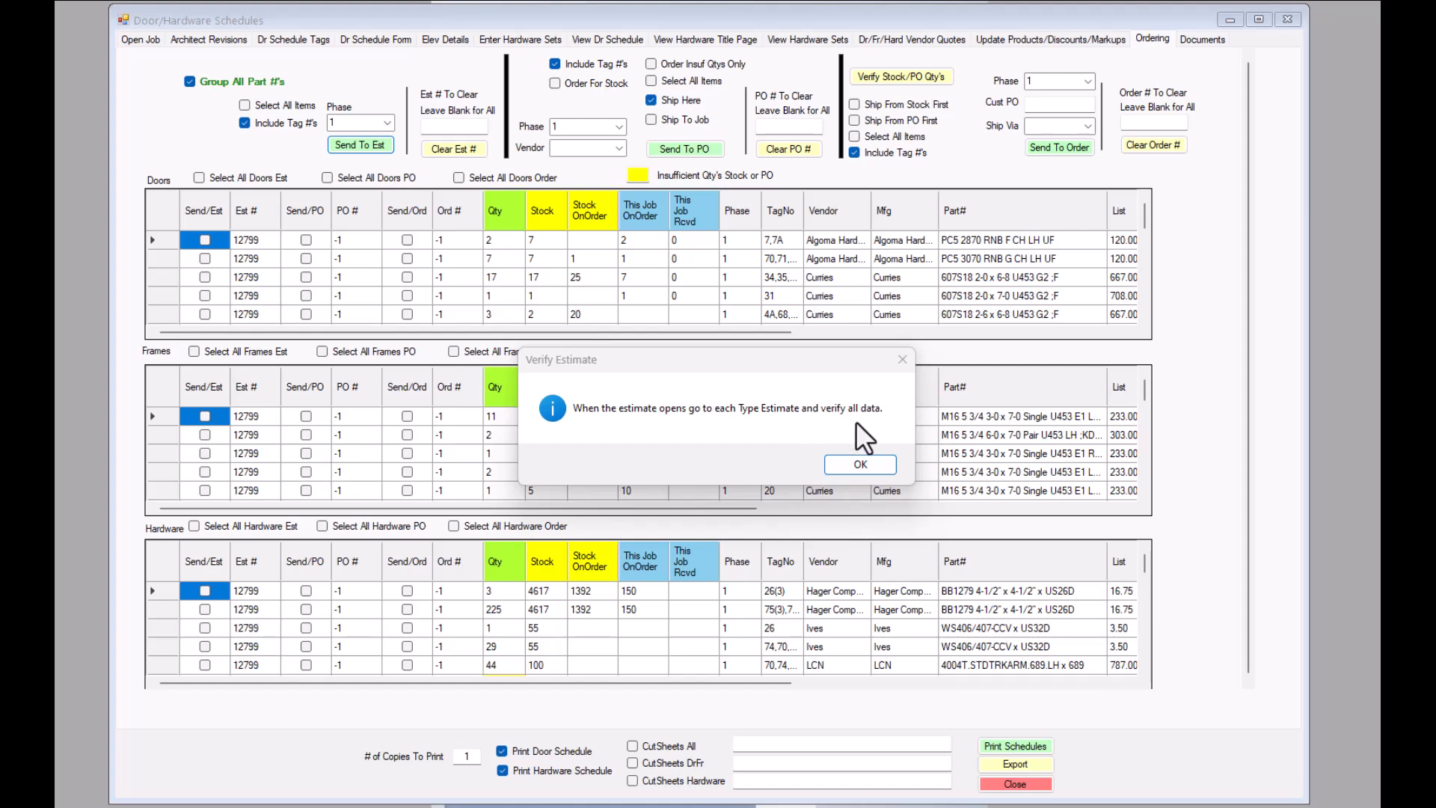
click(861, 464)
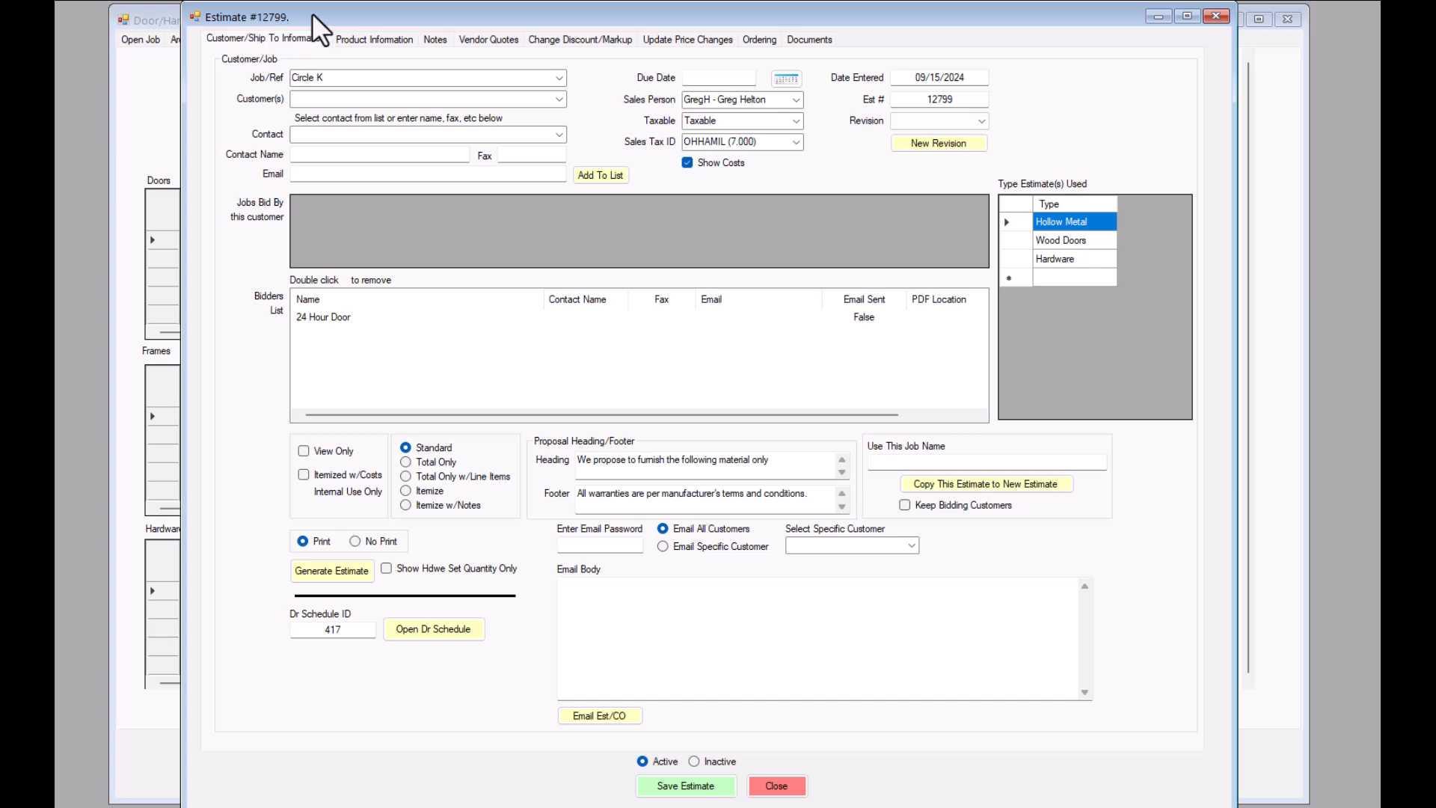
- Review the Hardware items in the new estimate, including the tag numbers in their product notes
drag(341, 11, 458, 15)
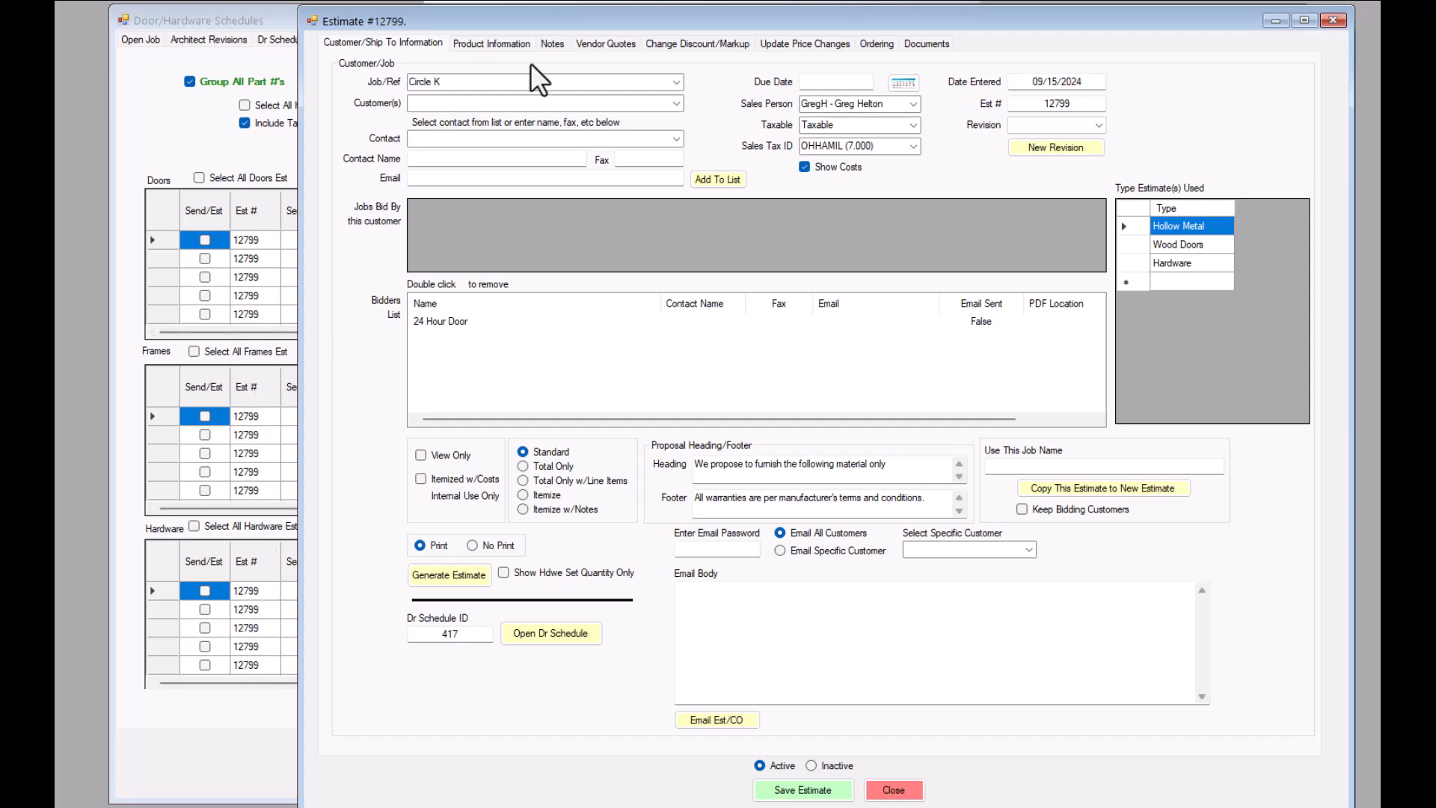
drag(604, 16, 508, 15)
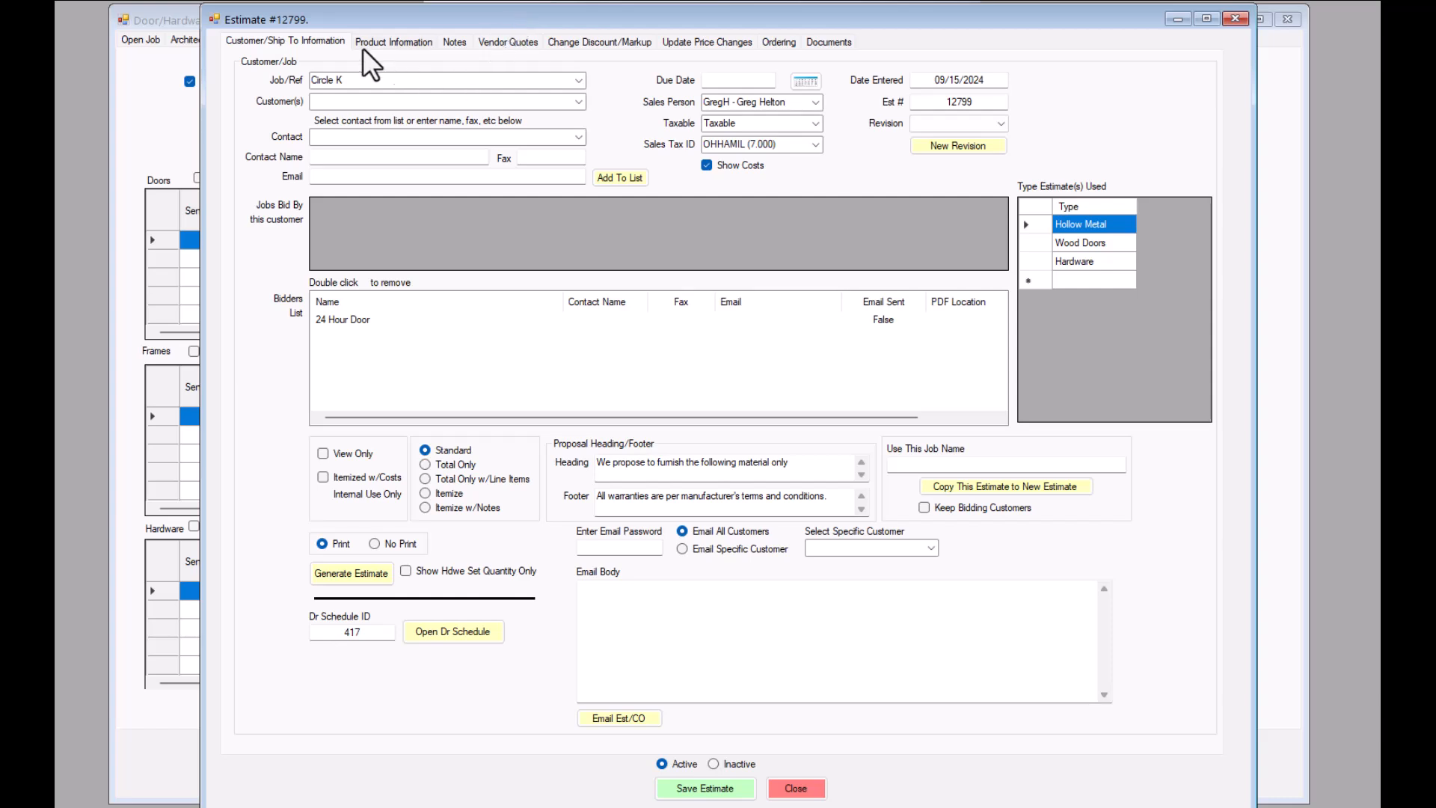
click(399, 41)
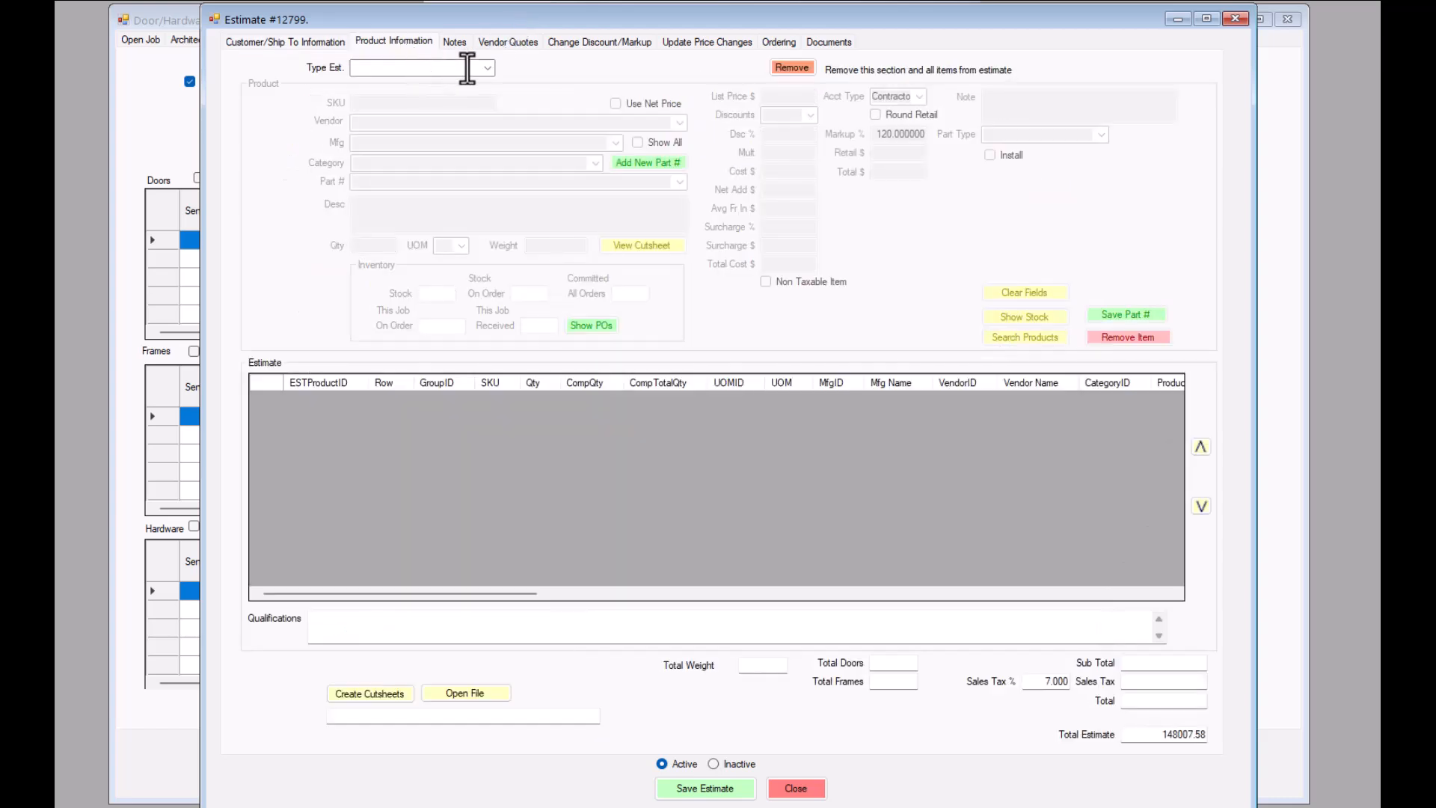
click(489, 68)
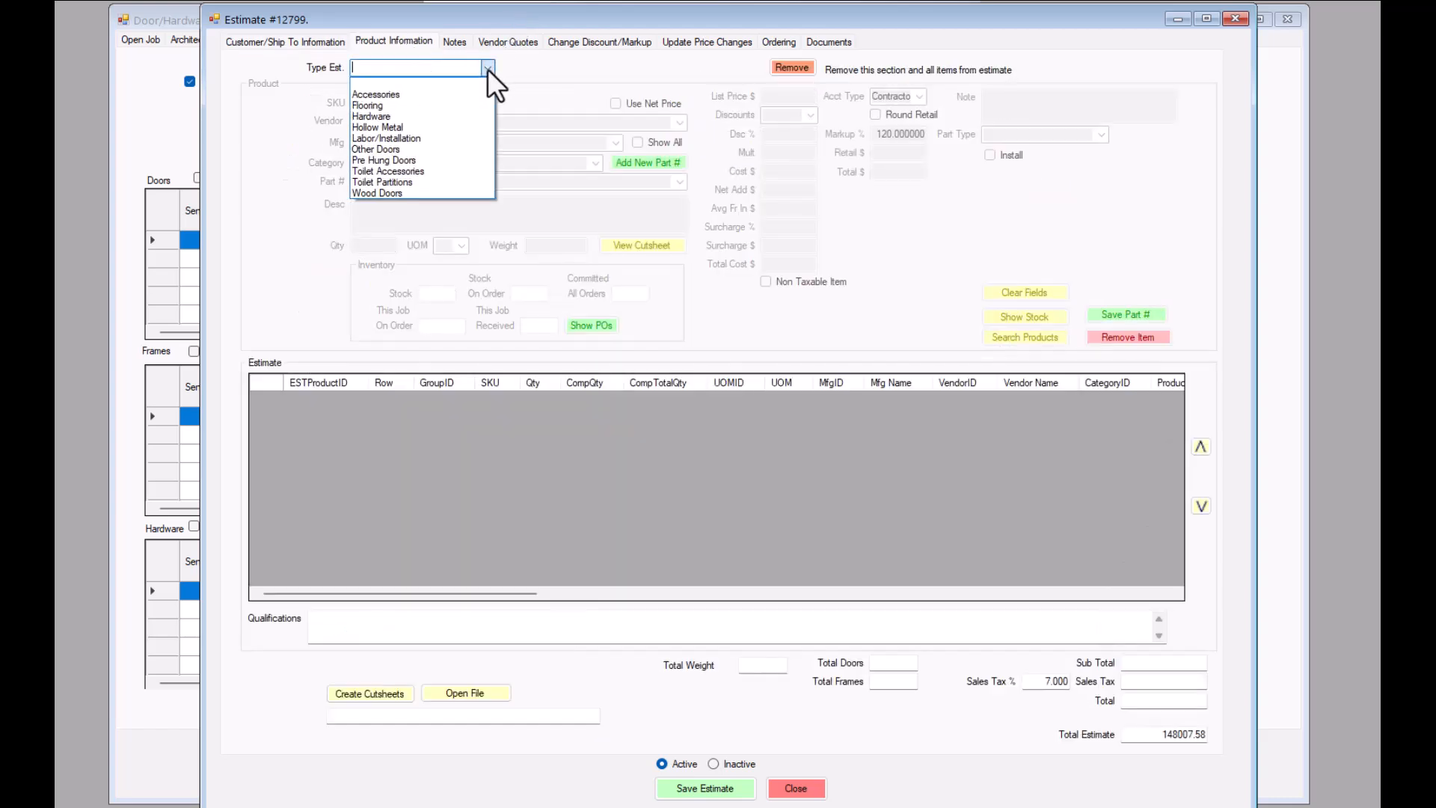
click(371, 118)
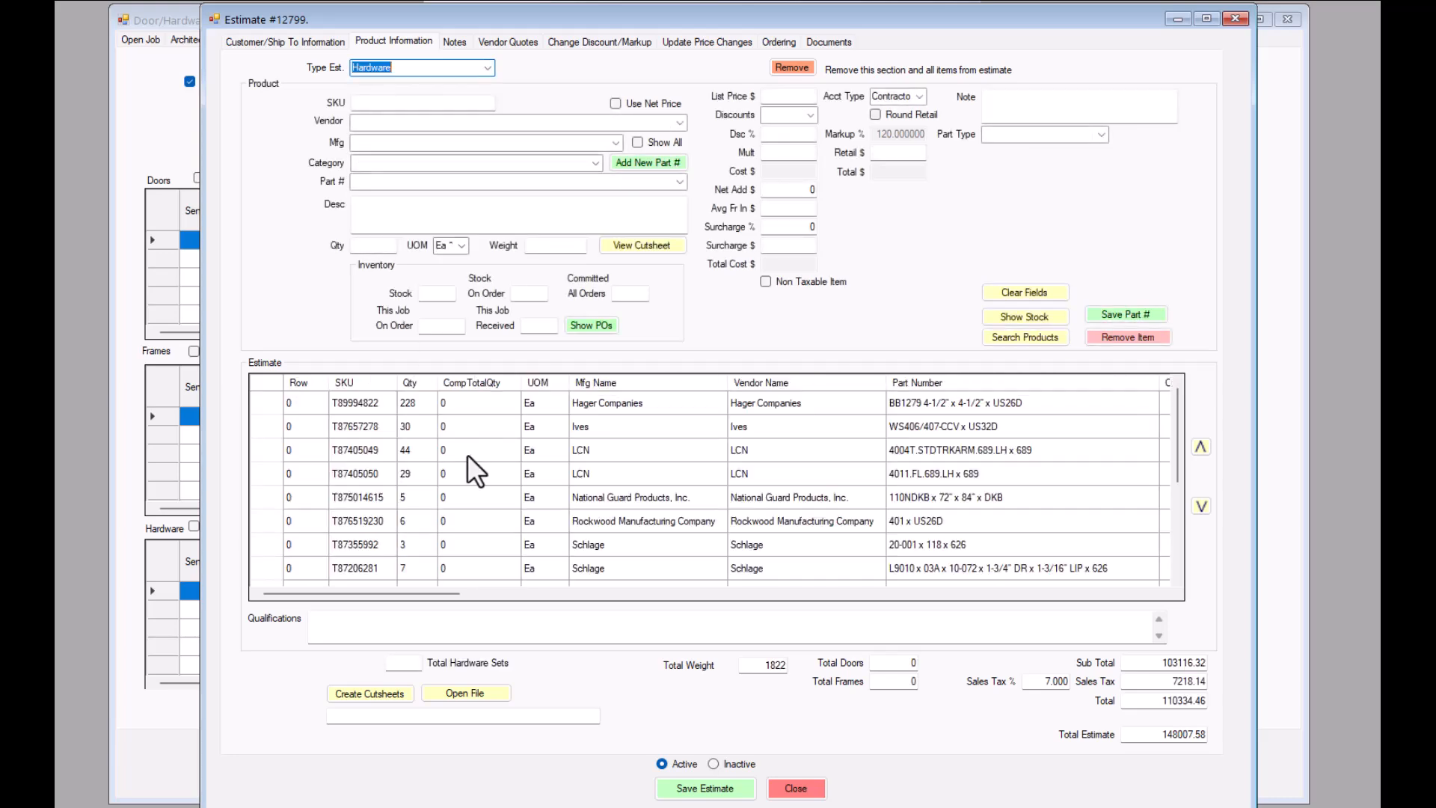
drag(427, 593, 888, 613)
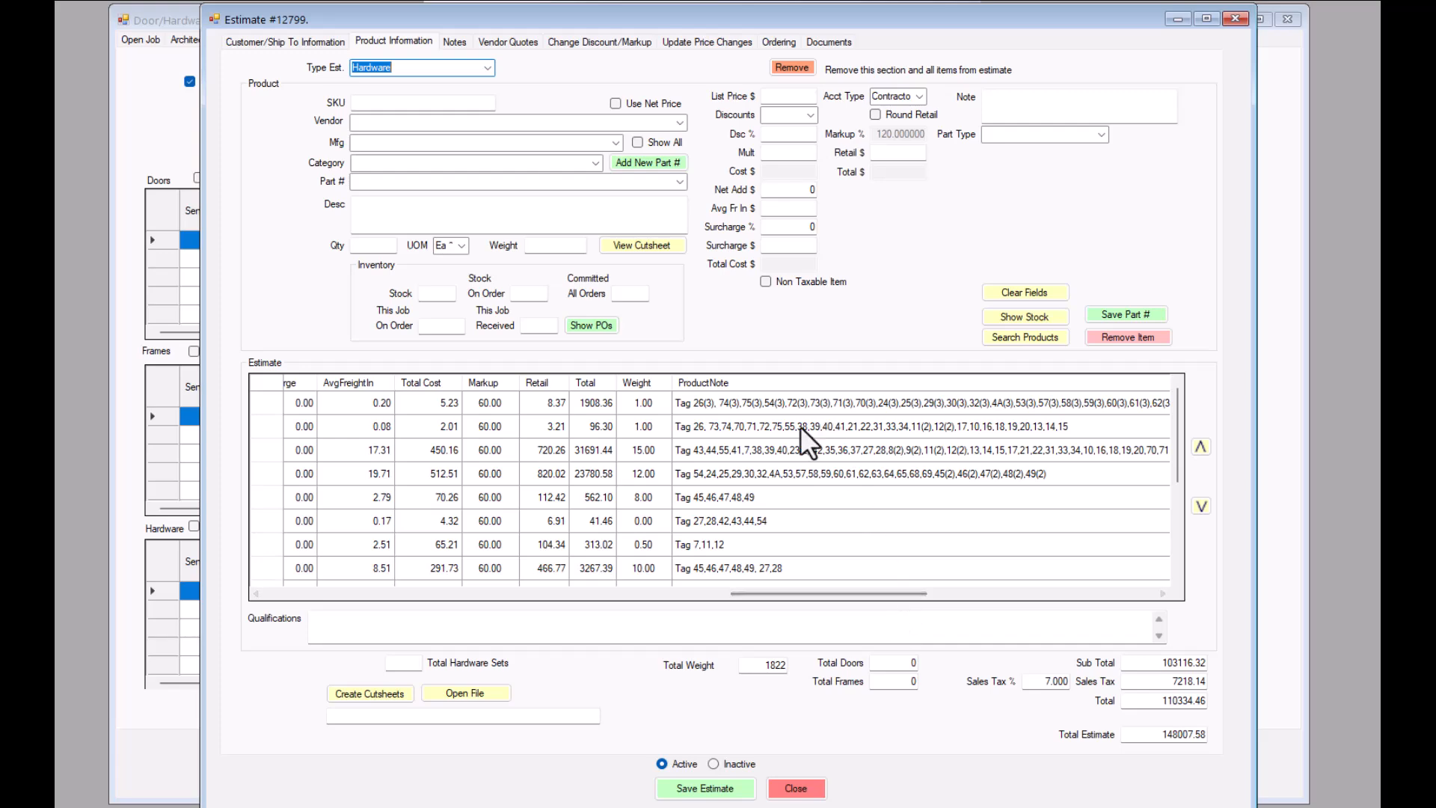
scroll(742, 518, down, 3)
drag(775, 592, 275, 576)
- Review the Hollow Metal items in the estimate, including the frame part numbers and their components
click(490, 67)
click(397, 128)
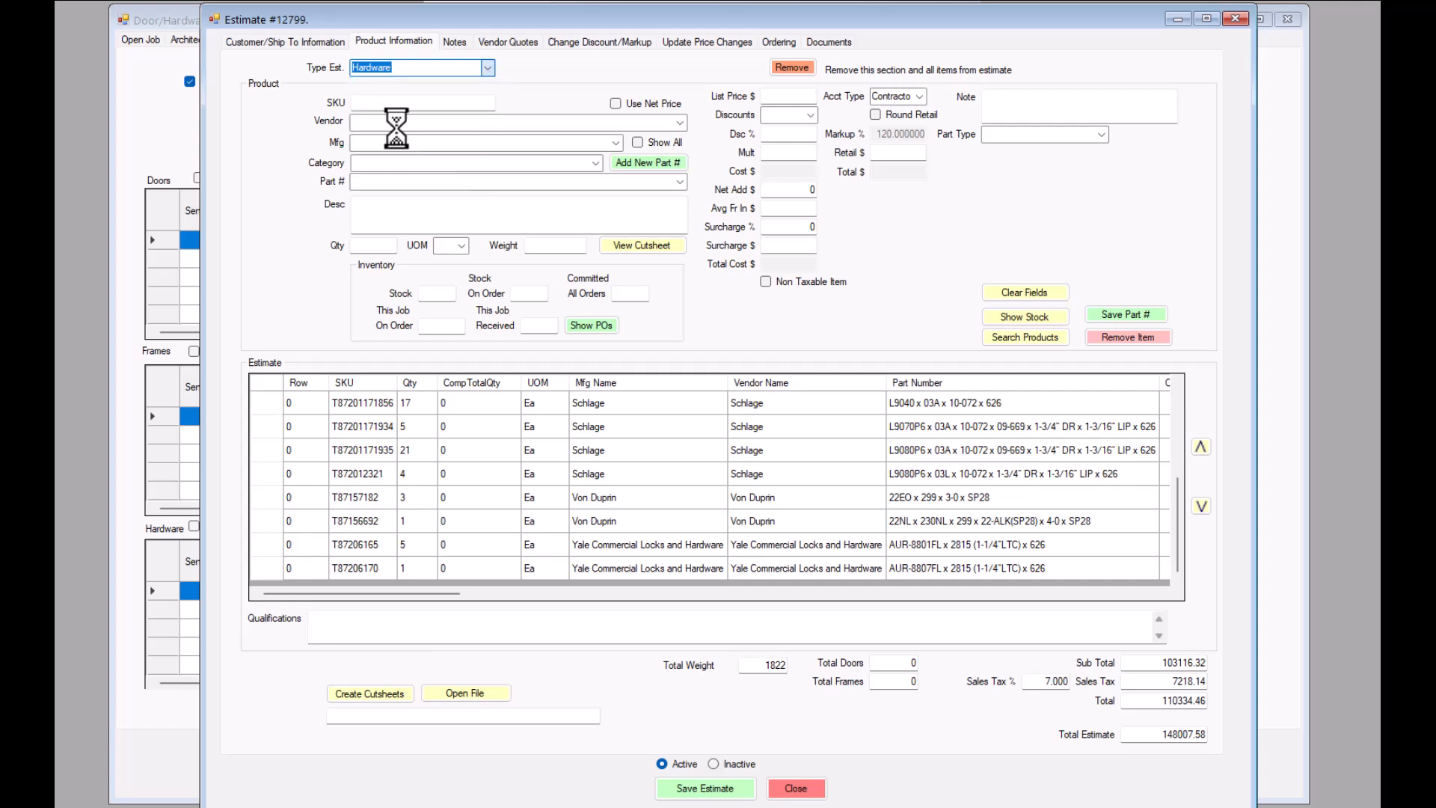
scroll(737, 462, down, 5)
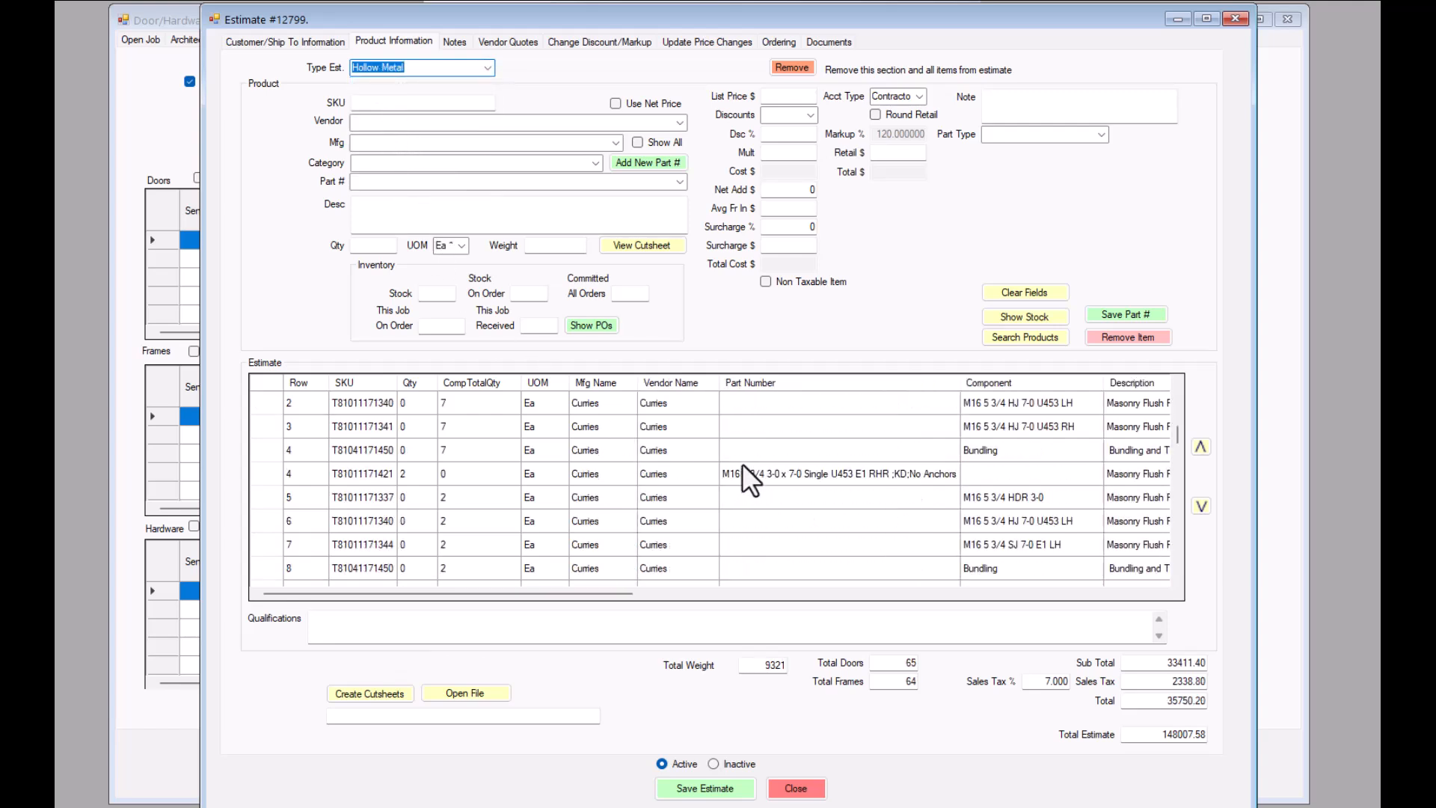
scroll(815, 449, down, 6)
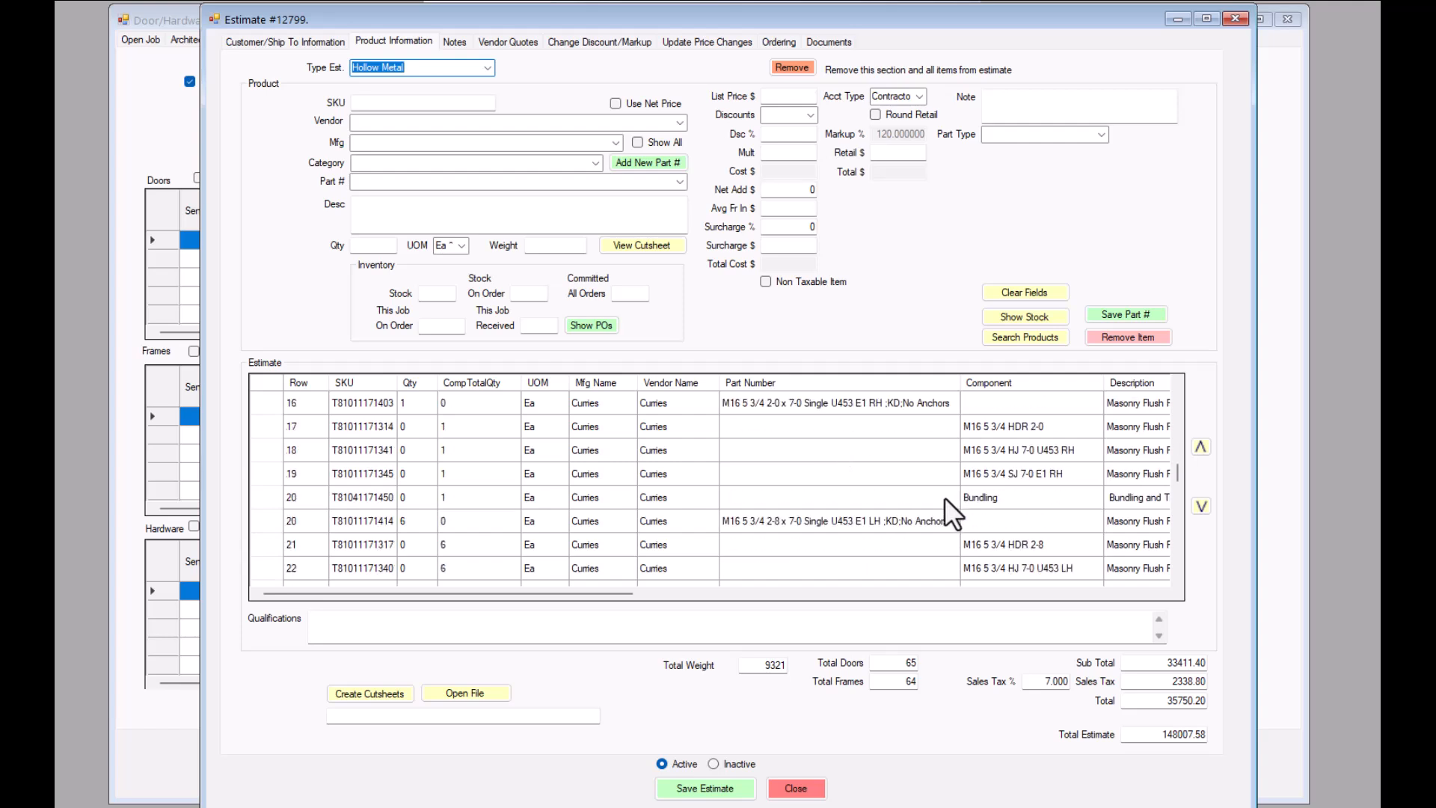
scroll(940, 496, down, 5)
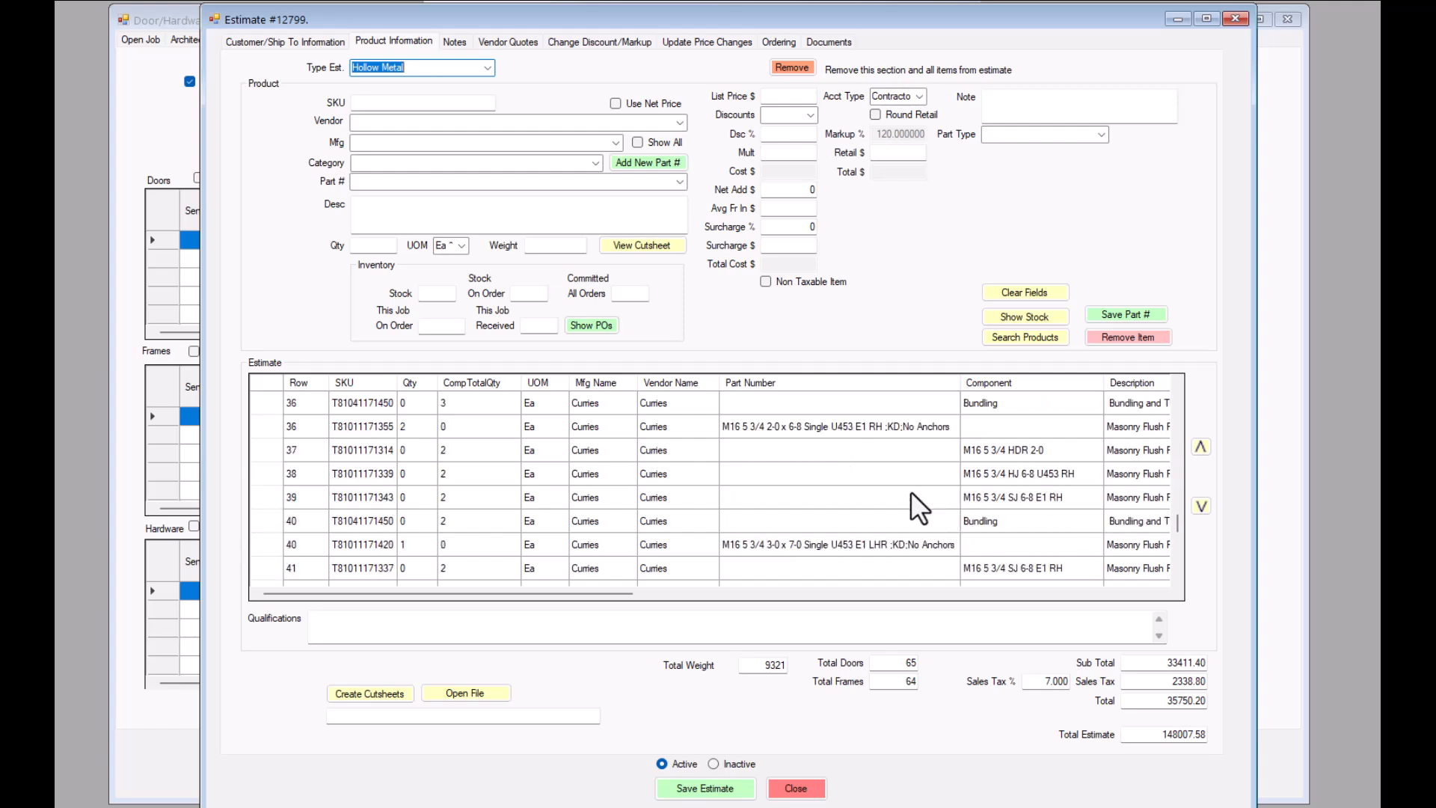
- Review the estimate's Wood Doors items and the overall estimate total, and close the estimate
click(484, 69)
click(380, 196)
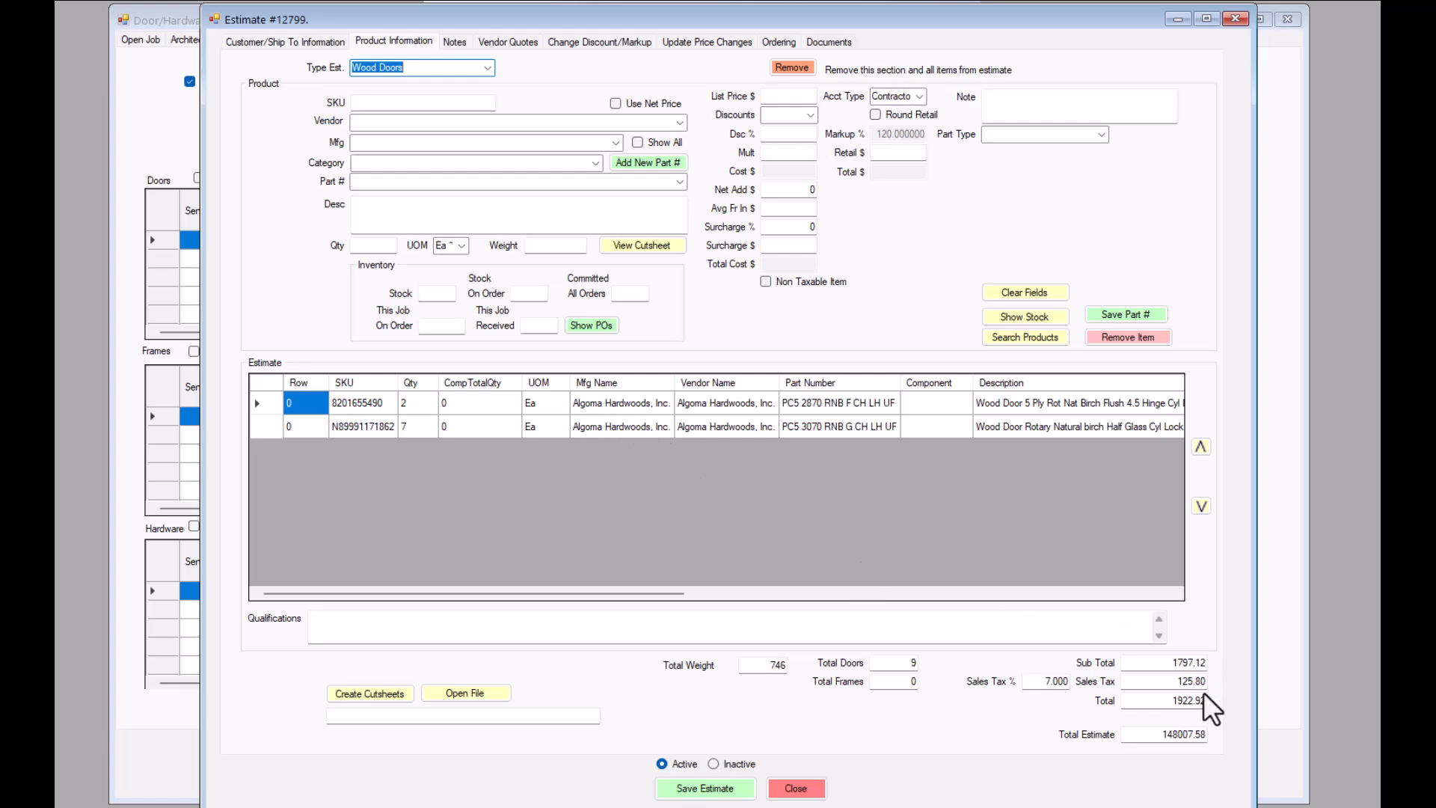
drag(1164, 737, 1232, 733)
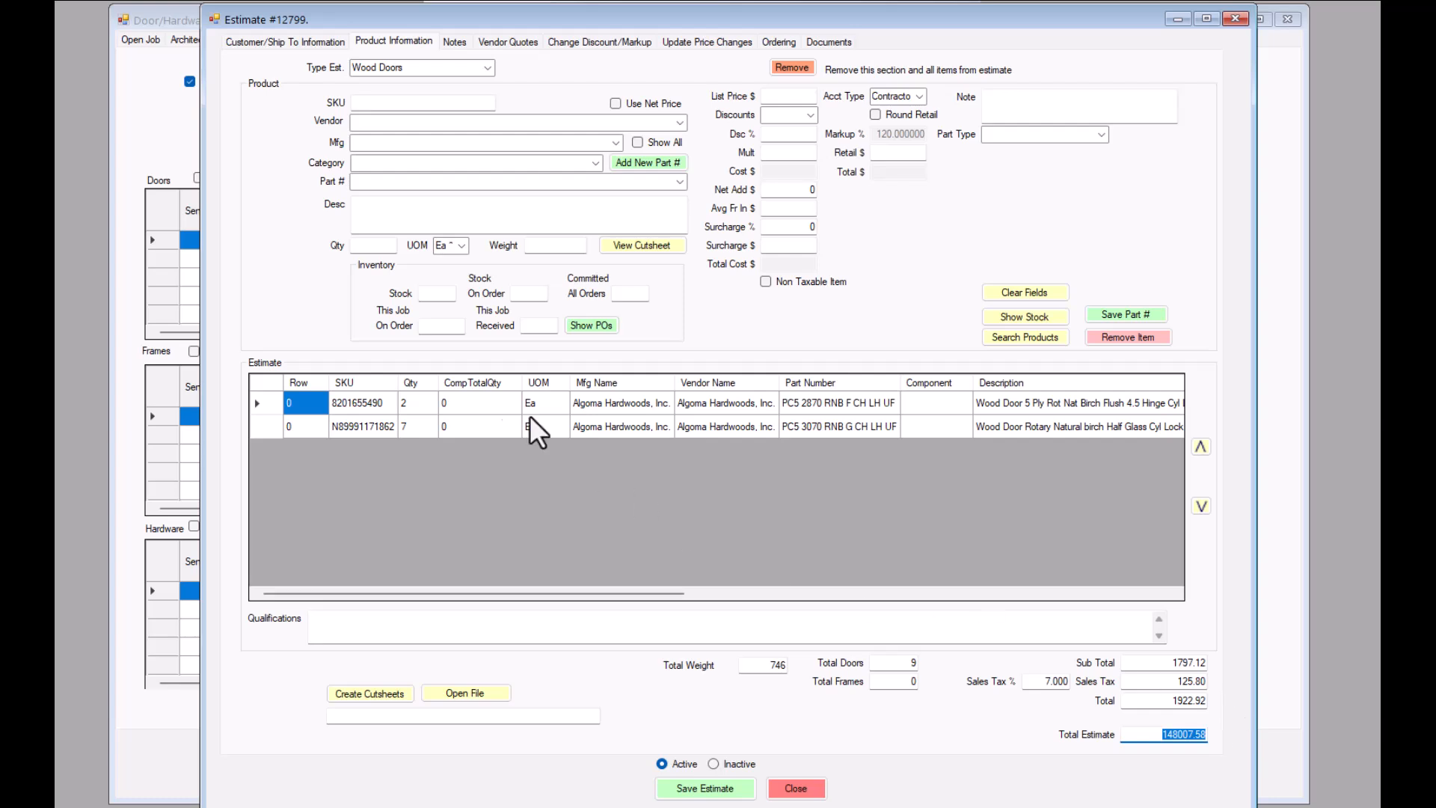
click(1233, 18)
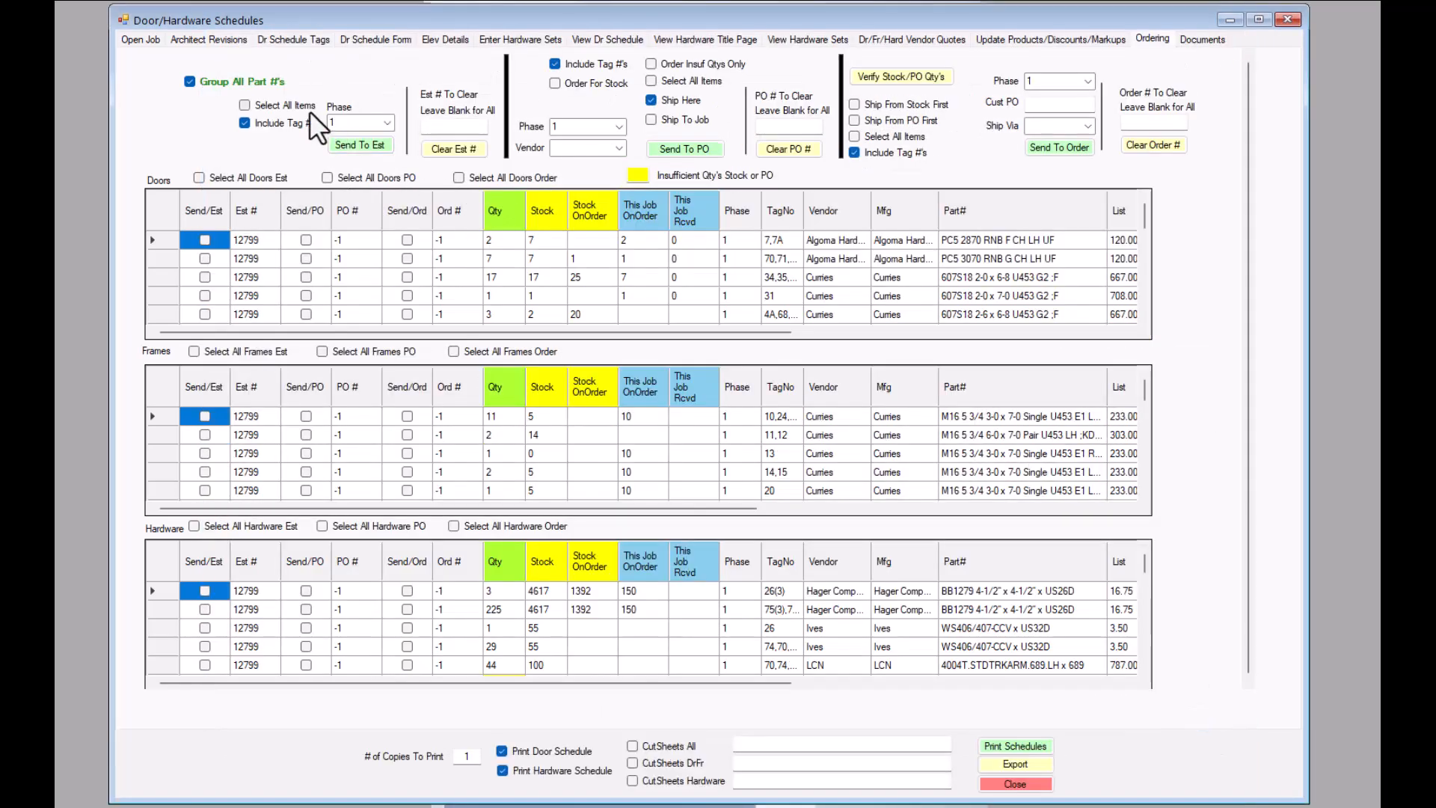
click(246, 244)
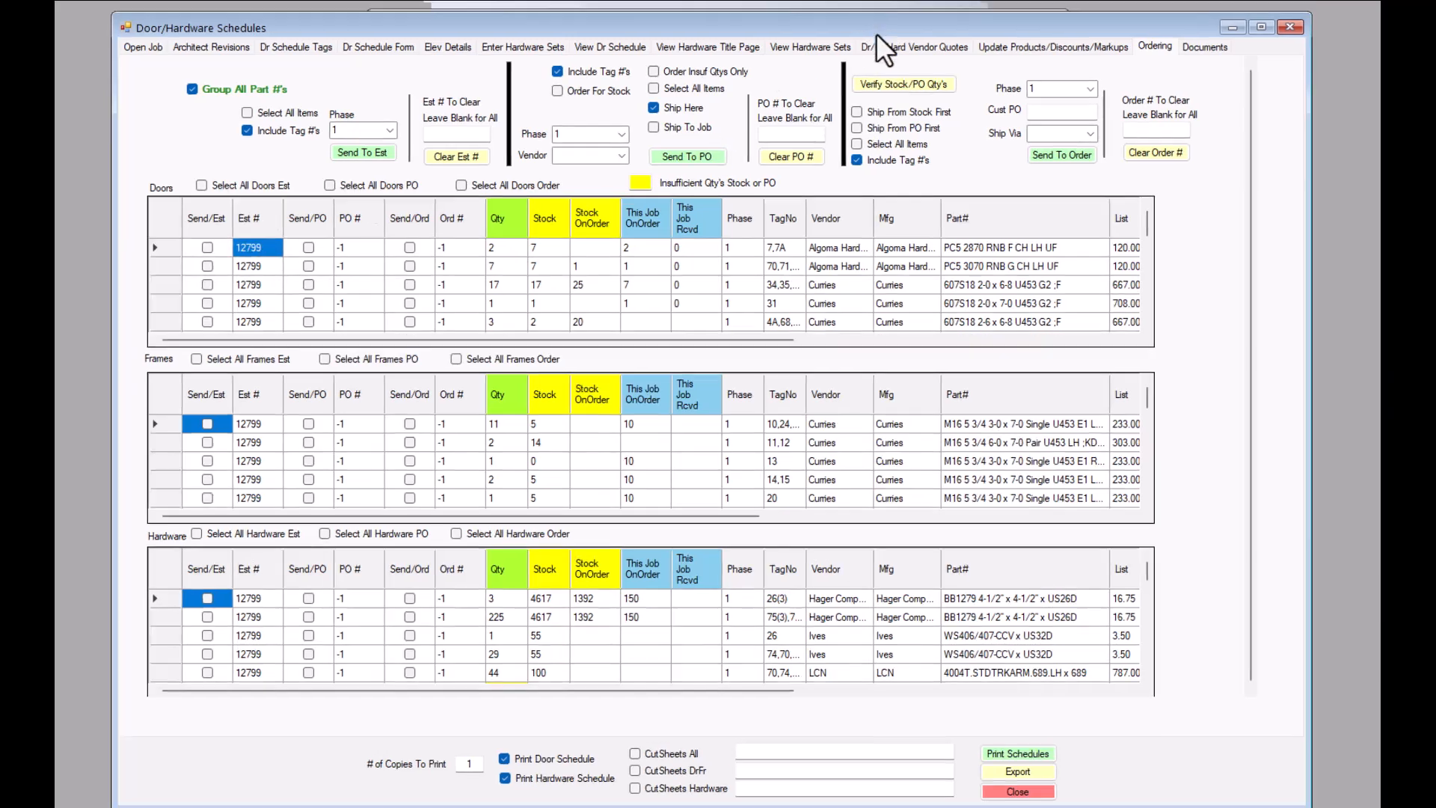
drag(868, 12, 879, 144)
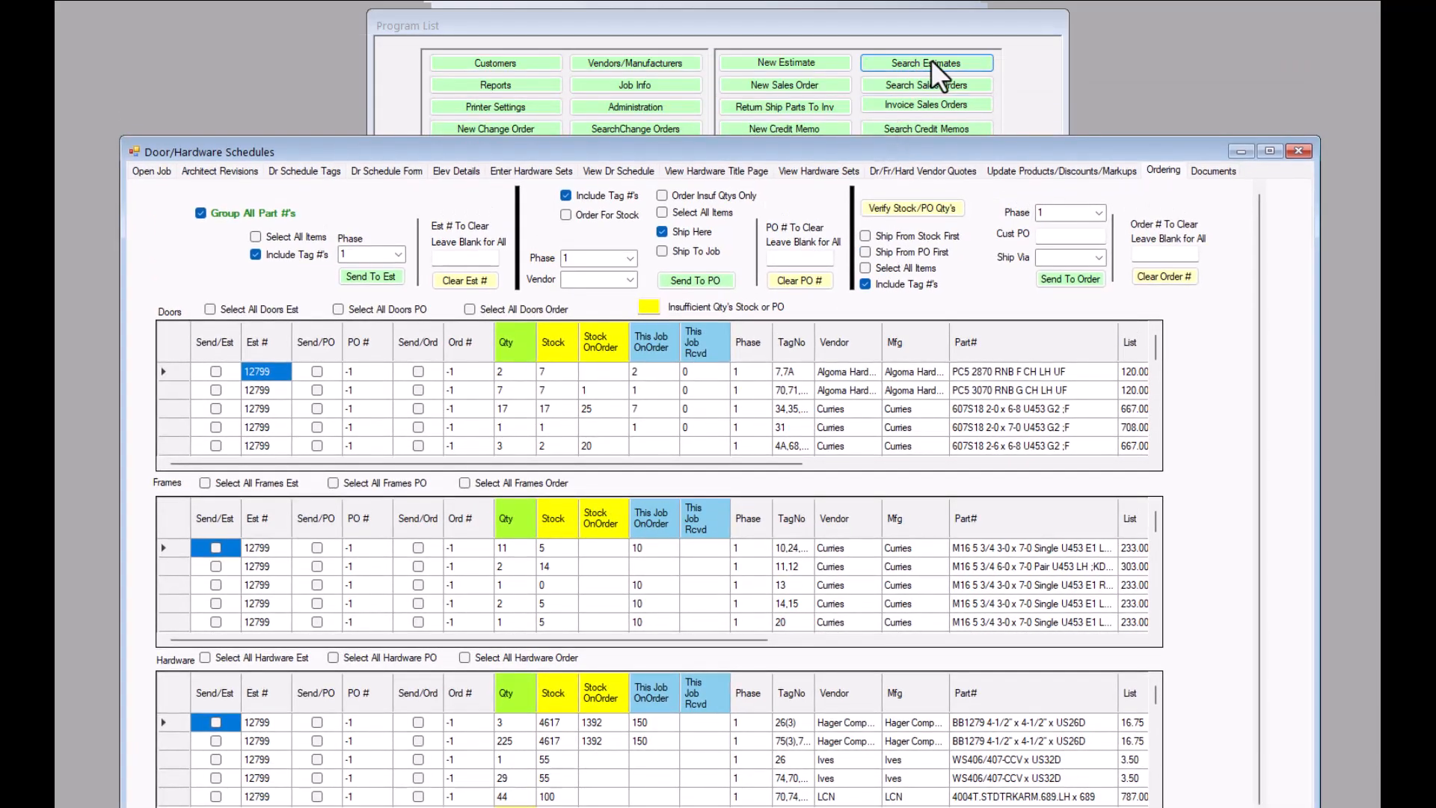
drag(394, 146, 401, 9)
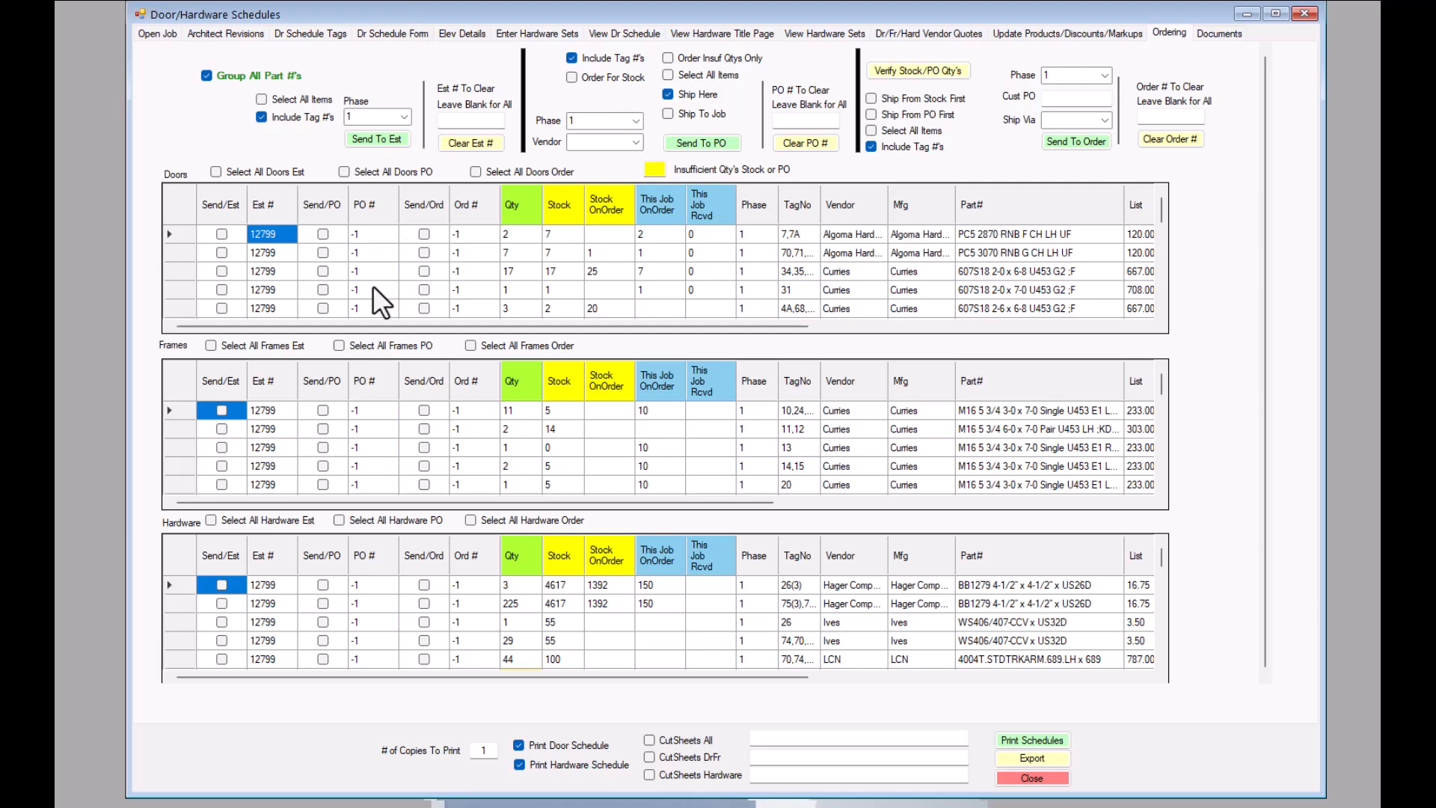
- Send all phase 2 items to a new estimate, accepting the confirmation messages, and close the estimate that opens
scroll(299, 264, down, 5)
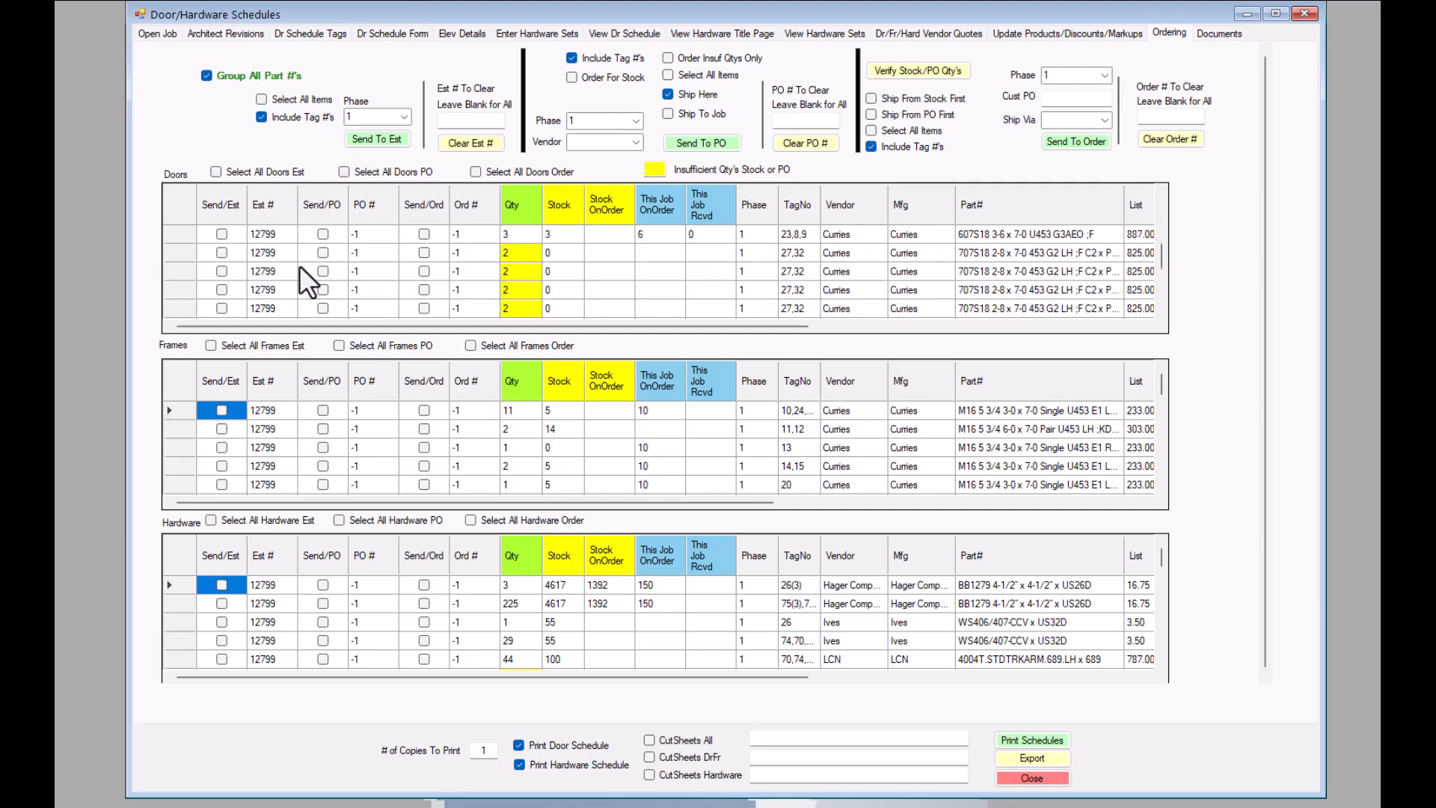
click(404, 117)
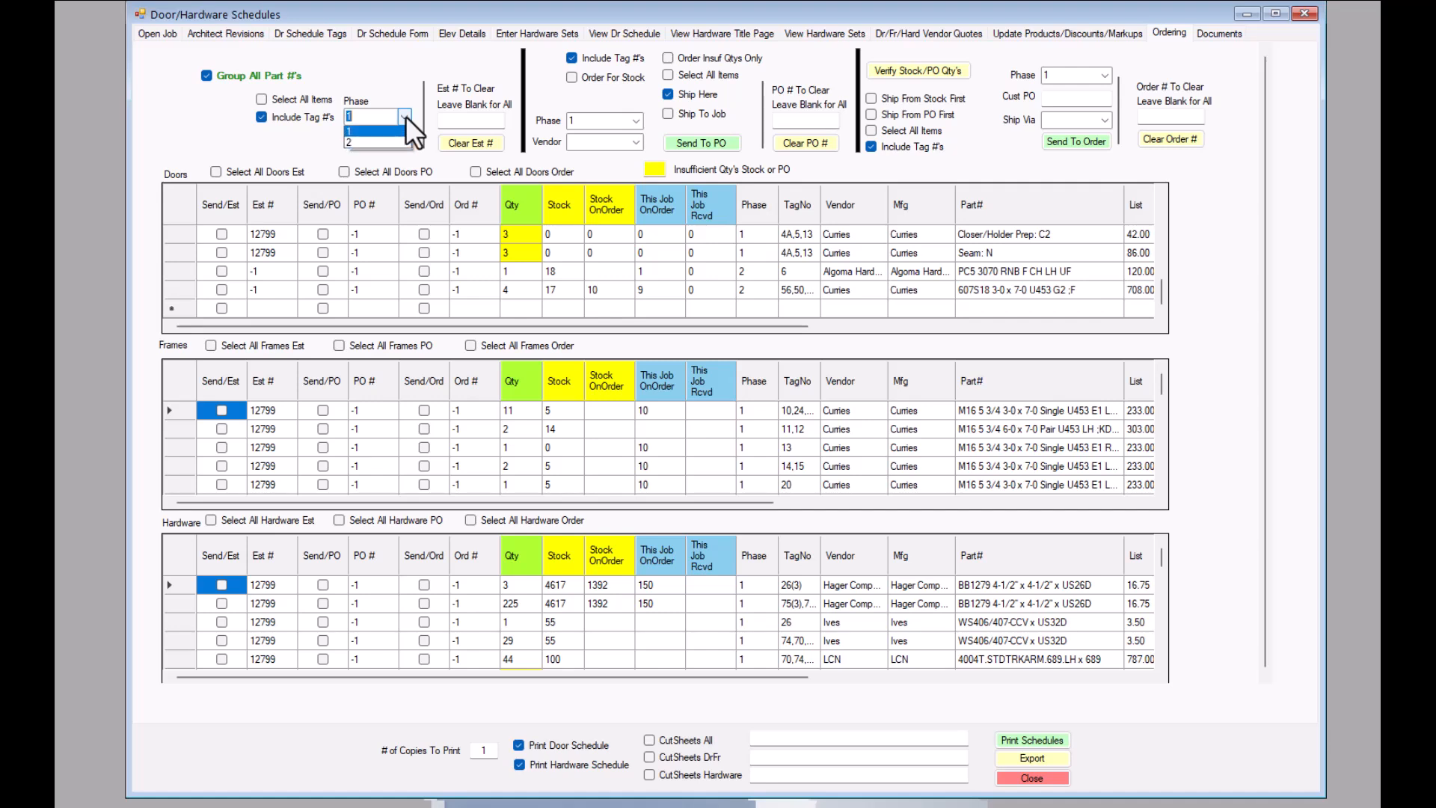
click(363, 143)
click(260, 98)
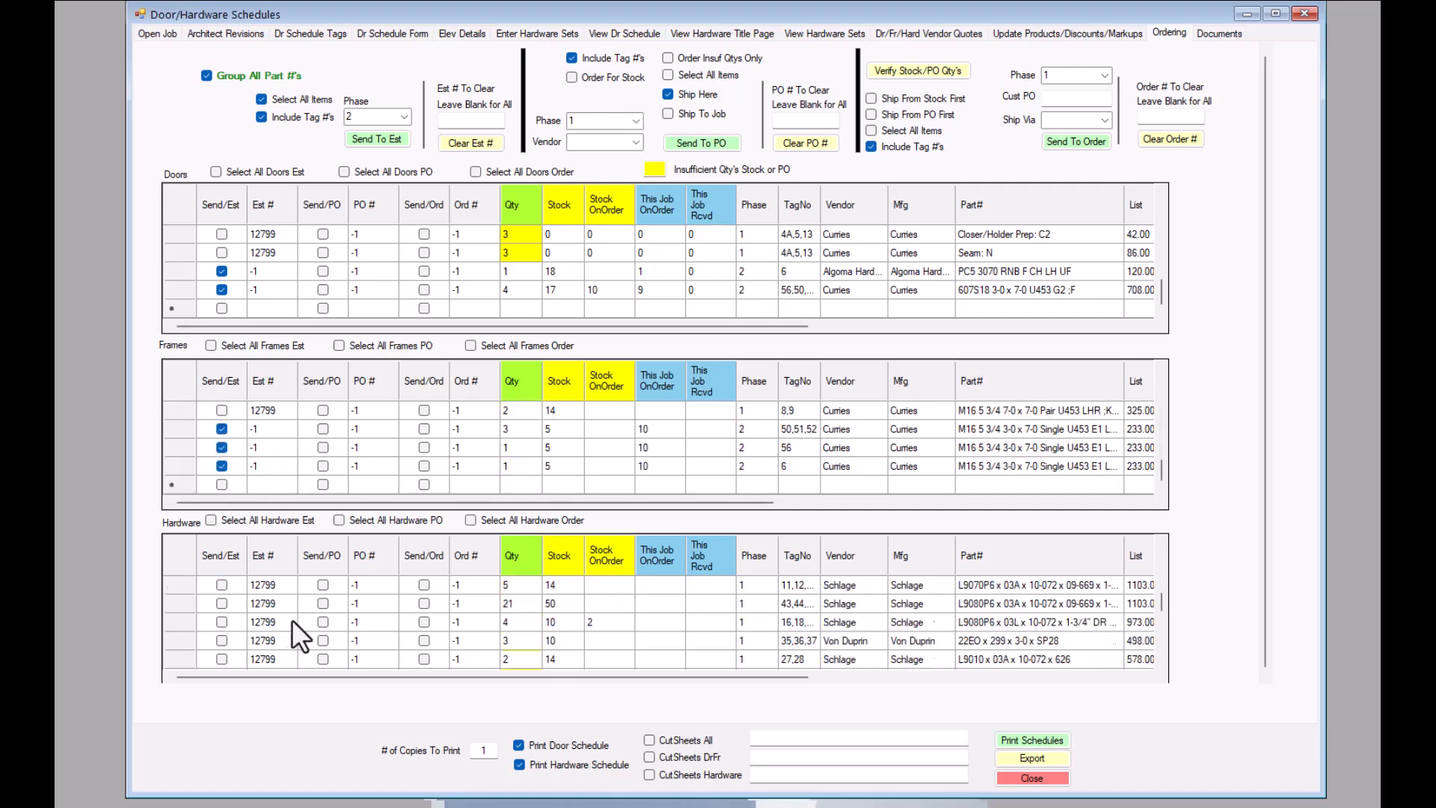
click(375, 140)
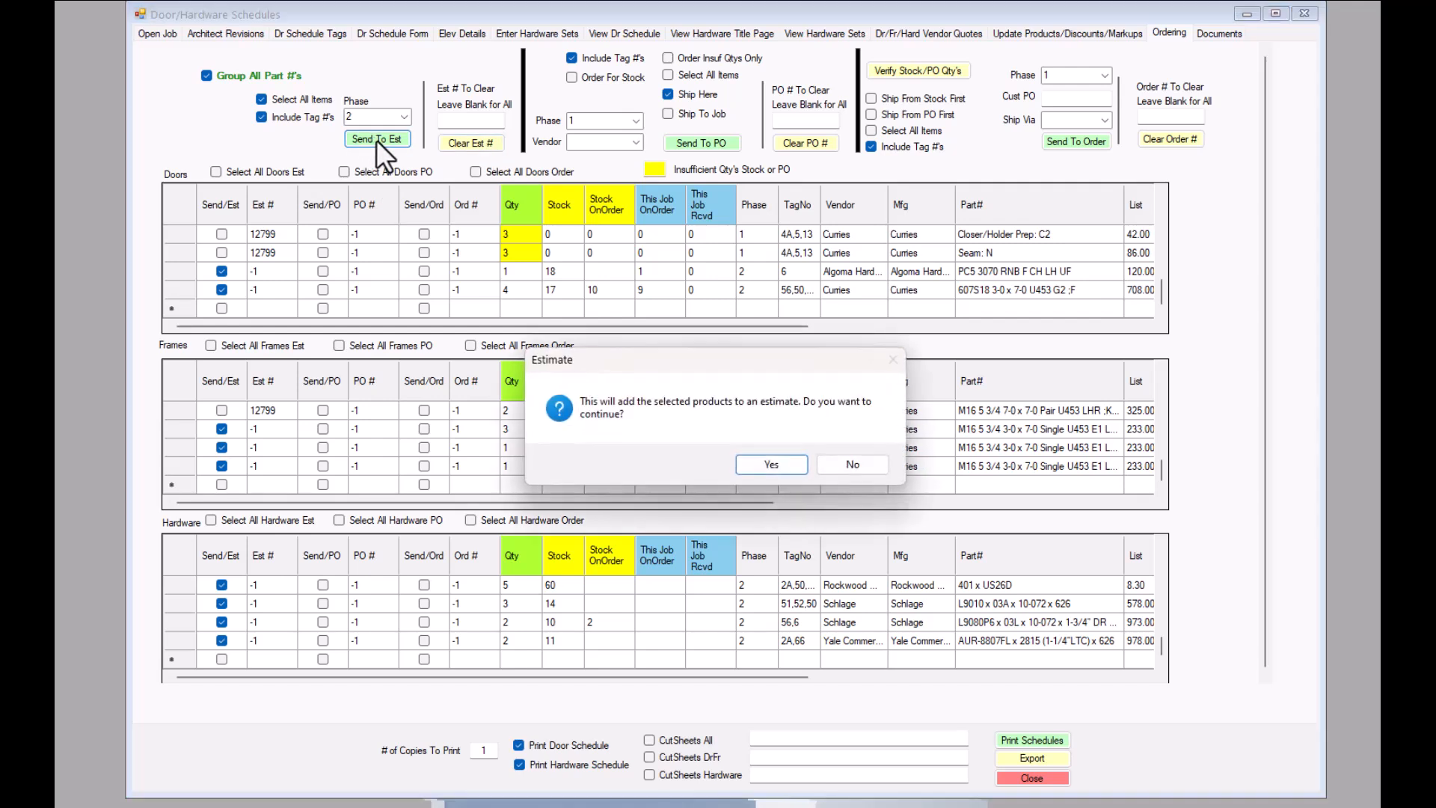
click(774, 465)
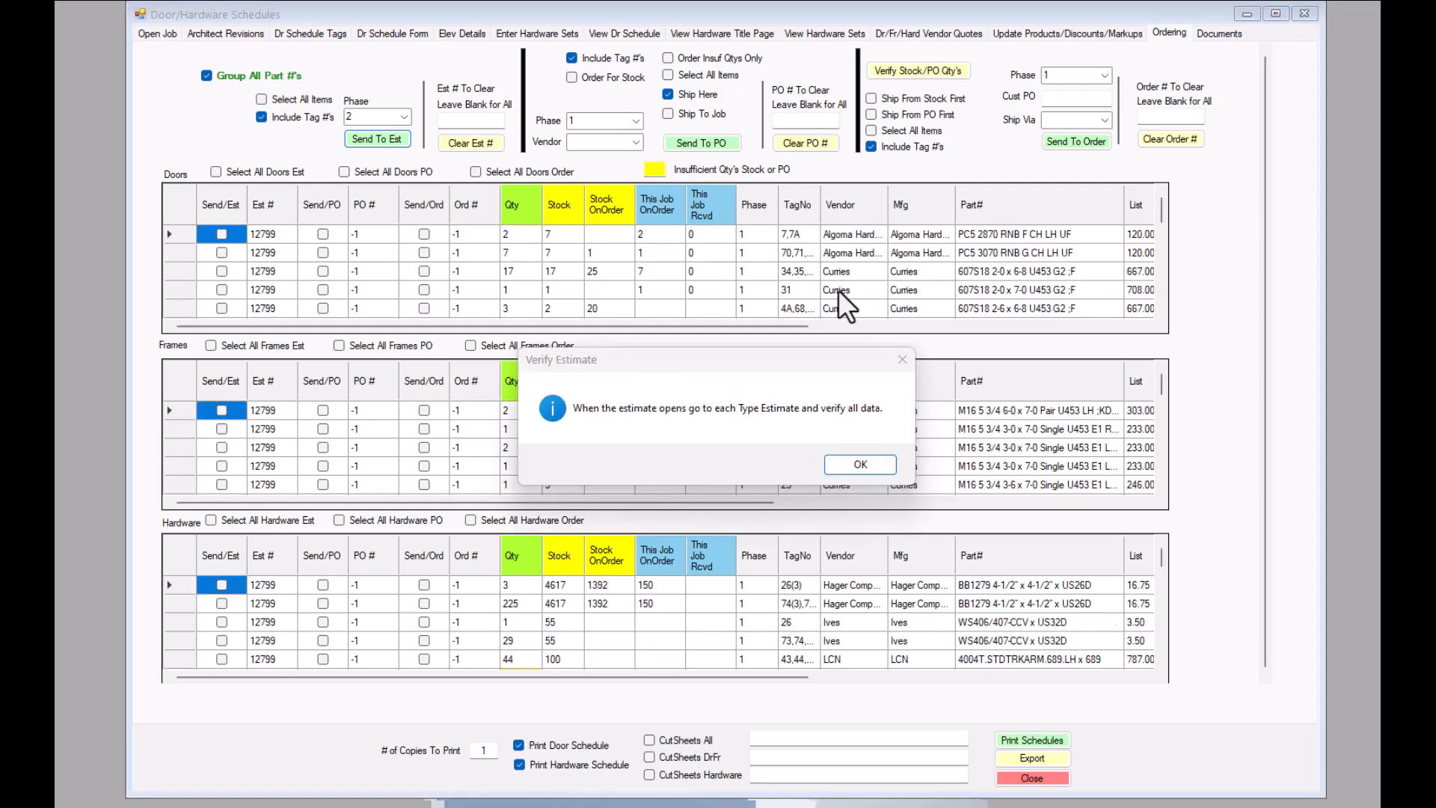
click(857, 467)
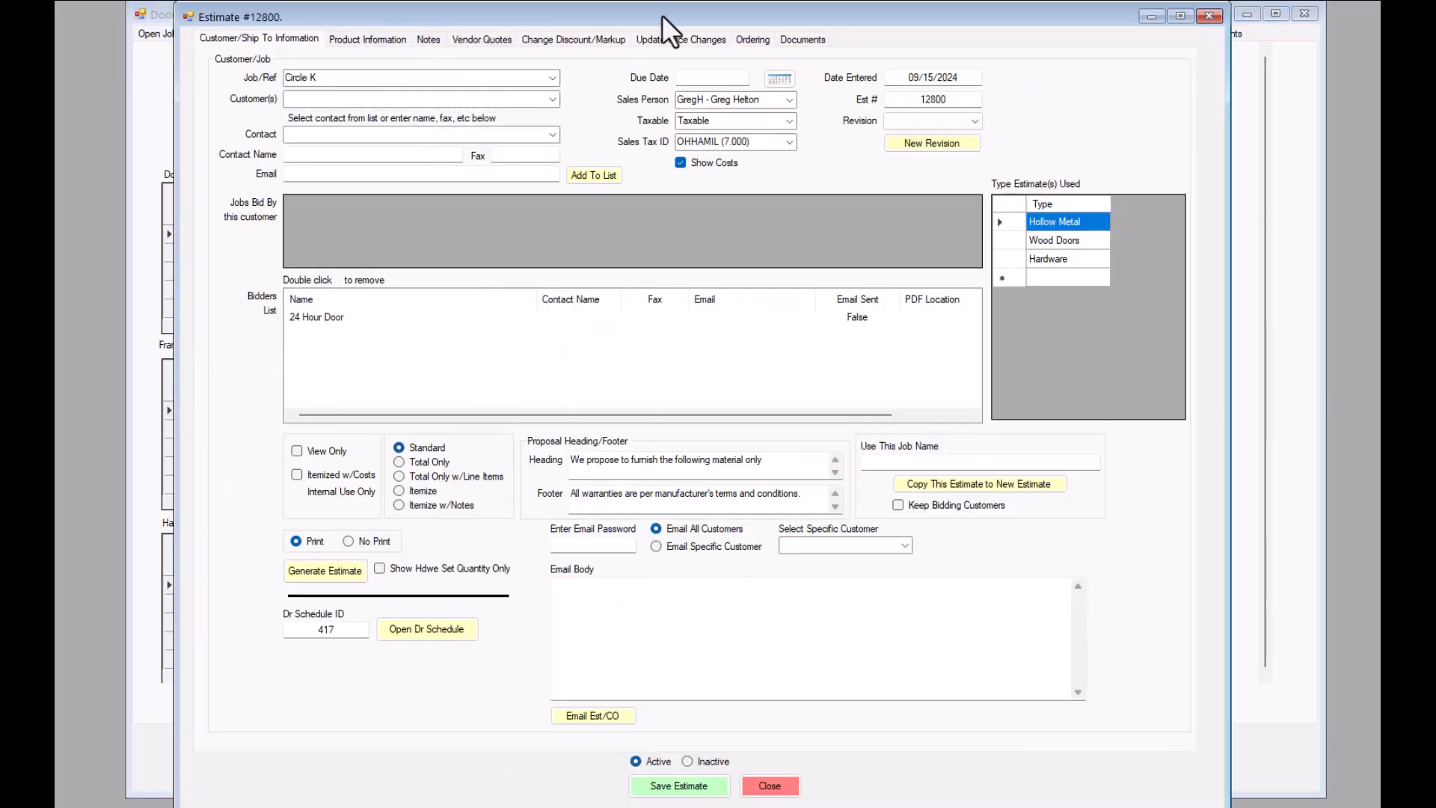
click(1211, 14)
- Find the phase 2 door items' estimate number and enter 12800 as the estimate number to clear
scroll(334, 270, down, 5)
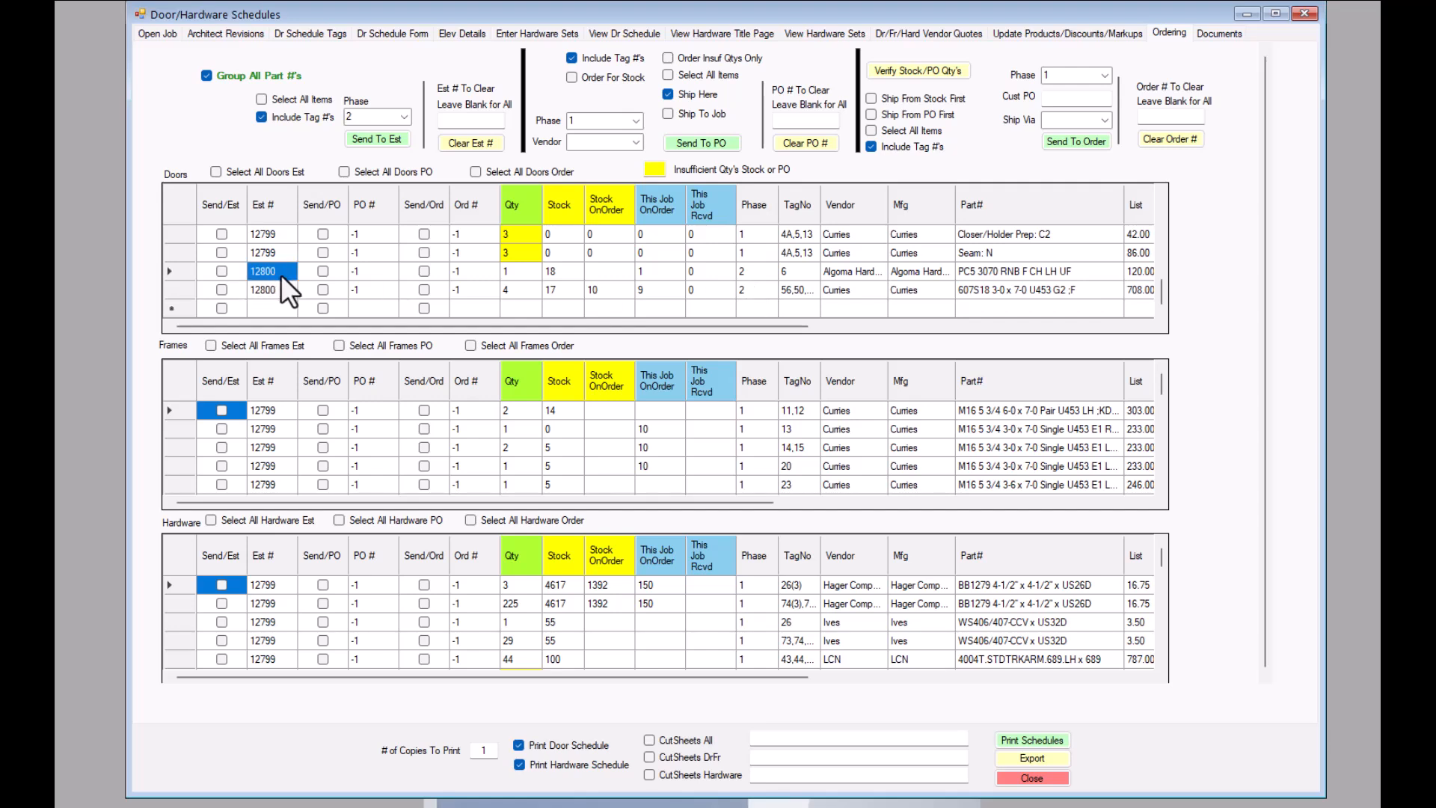
click(470, 122)
text(12800)
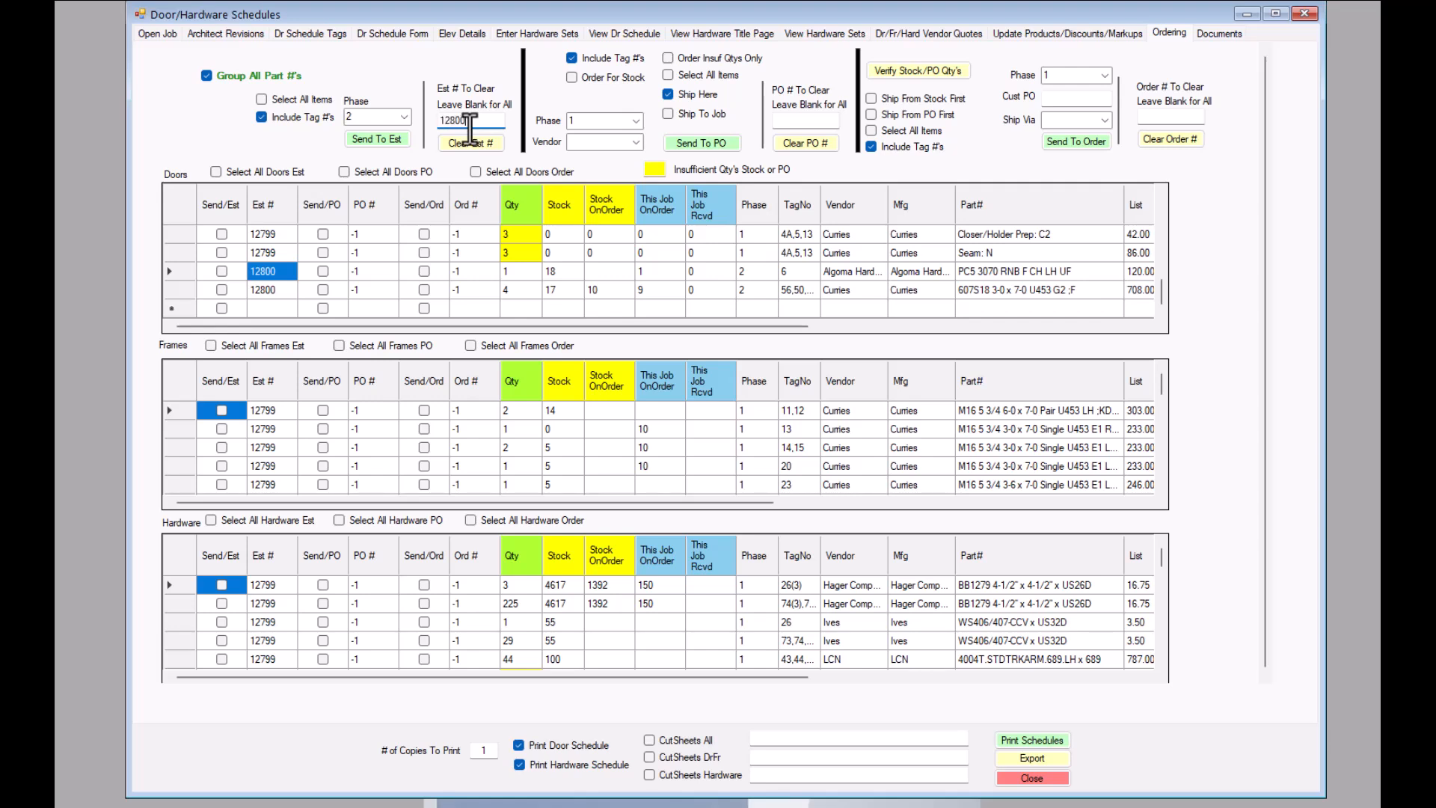